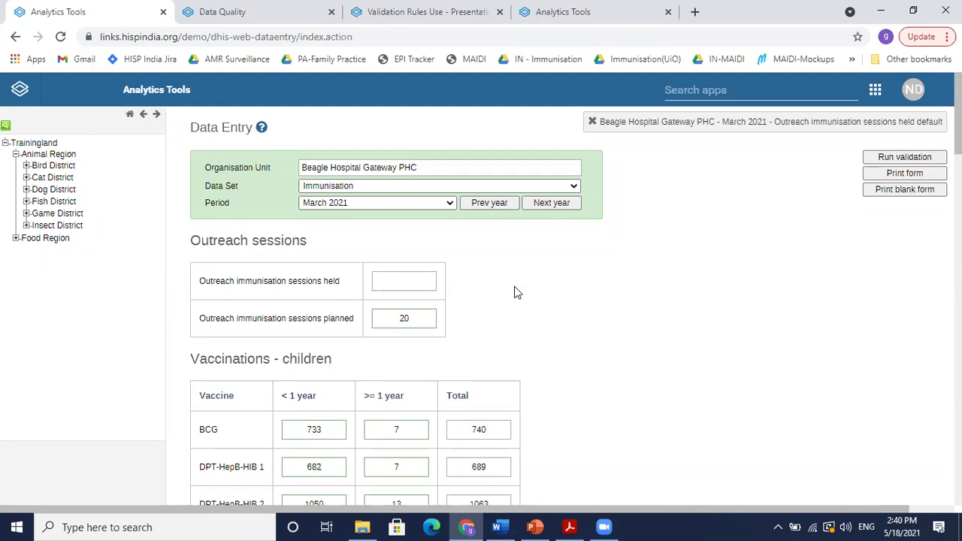
Step: Run validation on the Immunisation data entry form for Beagle Hospital Gateway PHC, March 2021, and dismiss the result
click(26, 190)
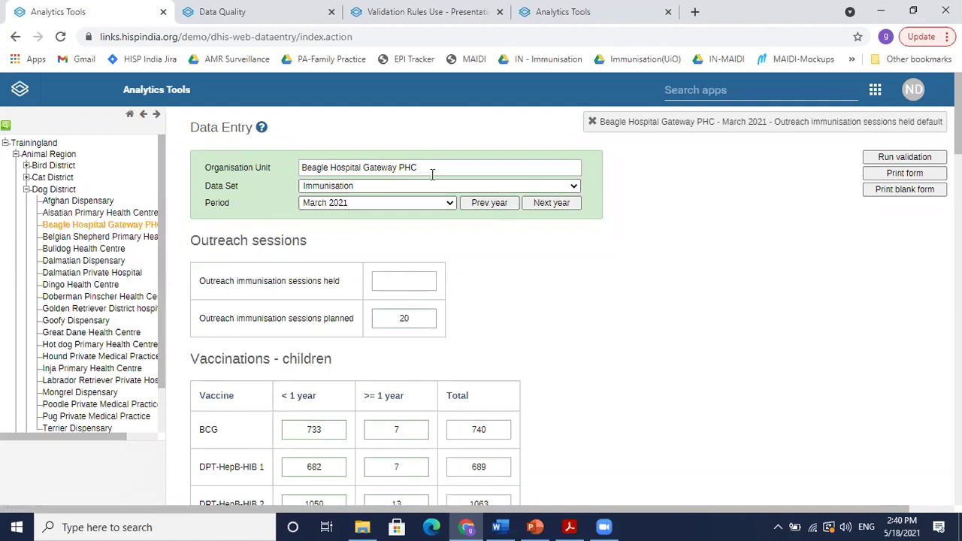
click(405, 185)
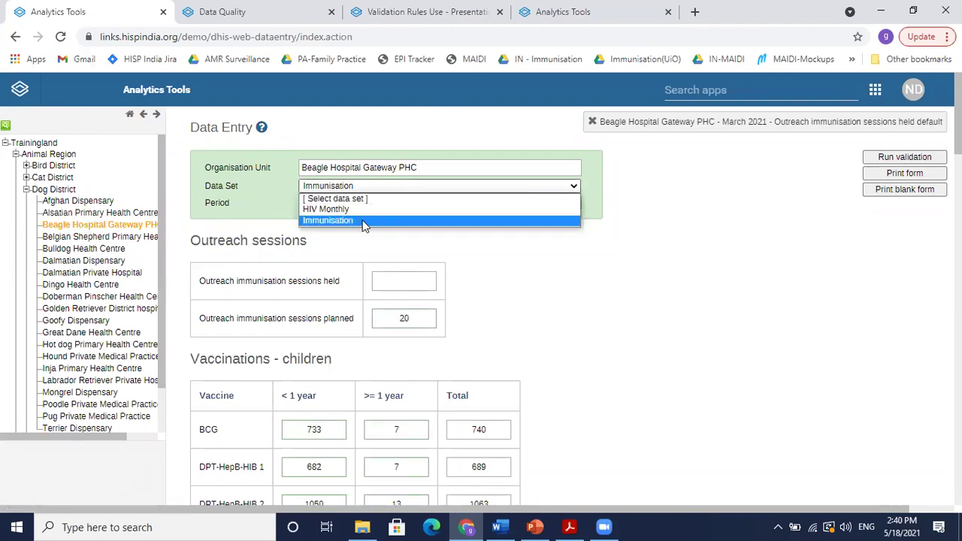
click(362, 217)
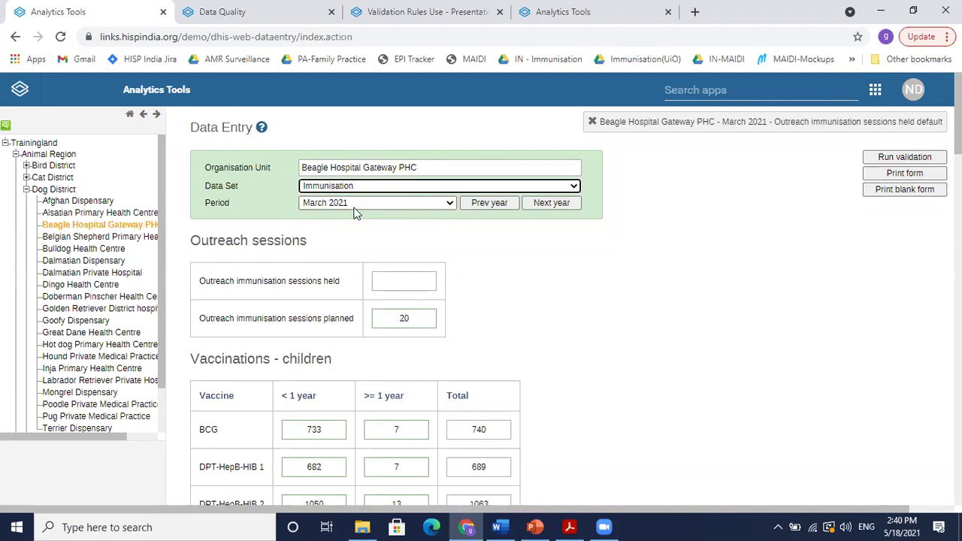
click(912, 161)
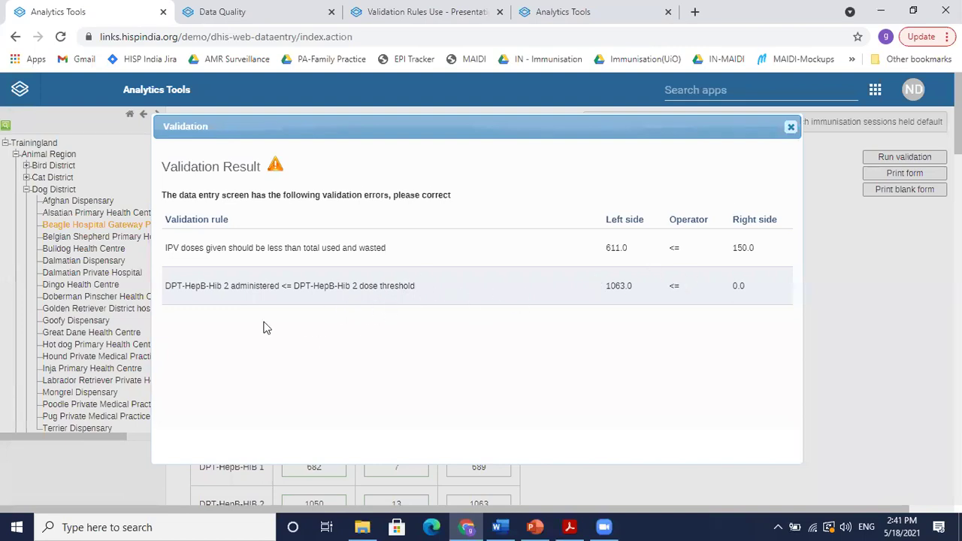
click(788, 127)
Step: Switch to the Data Quality app, open a fresh Validation Rule Analysis and select Animal Region as the parent organisation unit
click(289, 12)
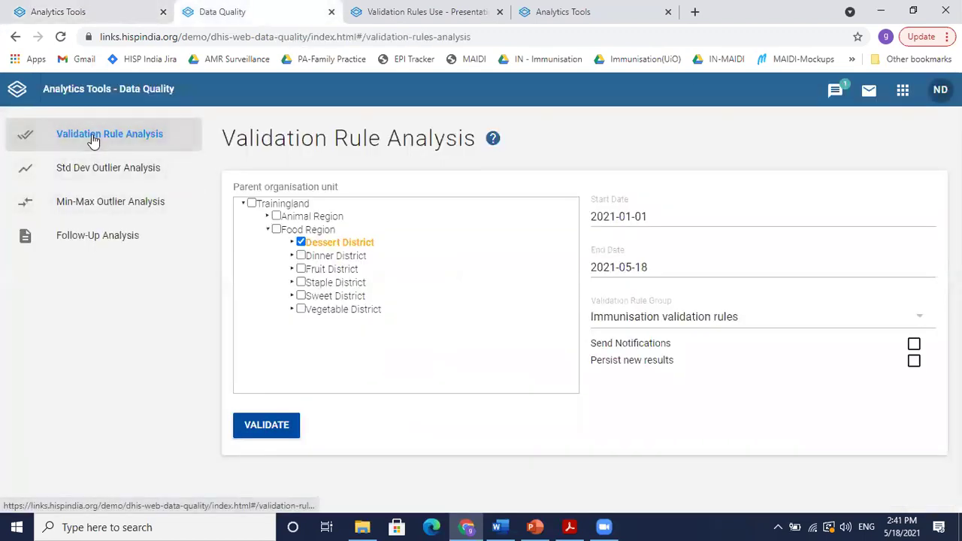
click(15, 37)
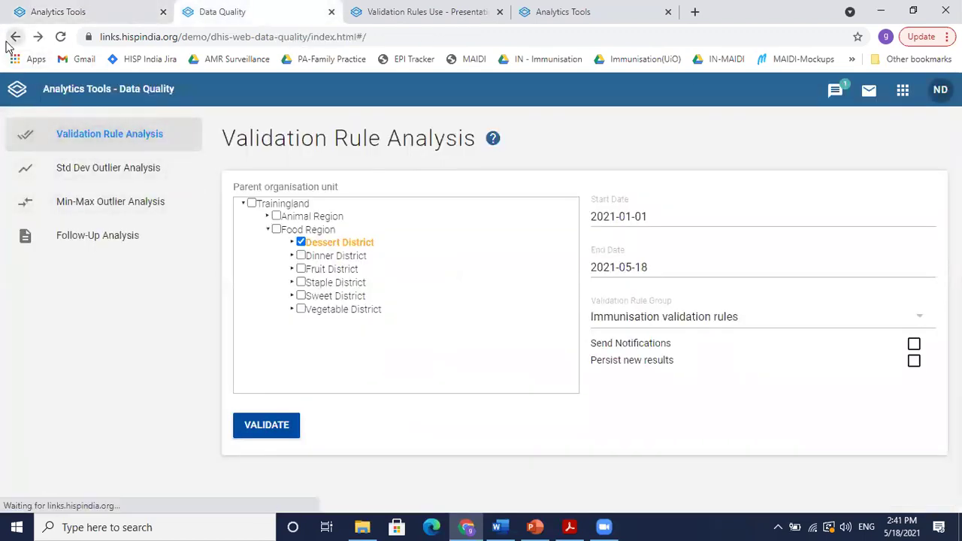
click(275, 242)
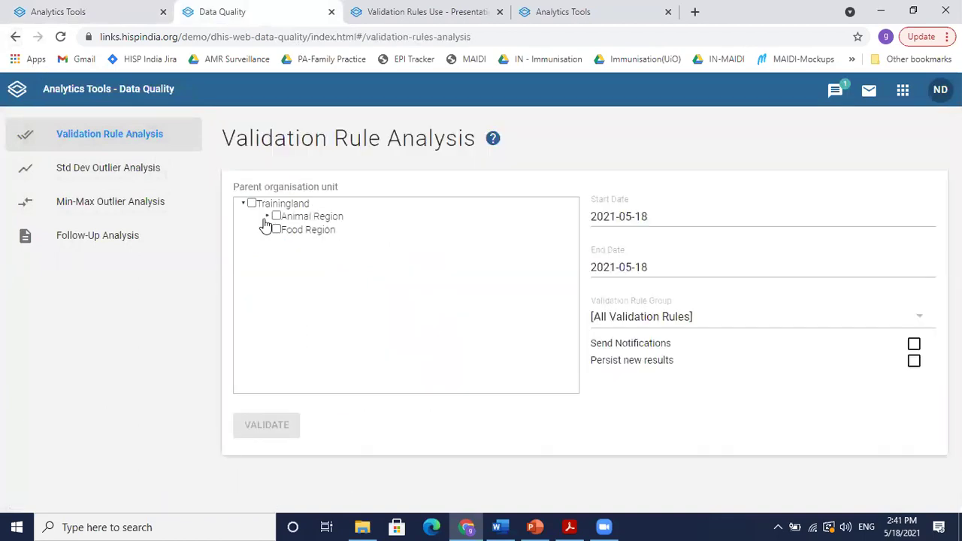
click(268, 217)
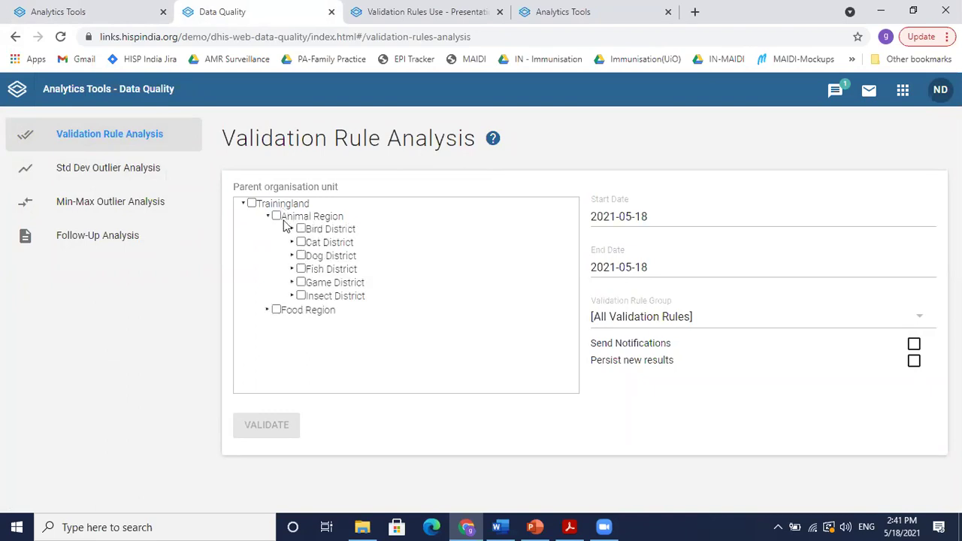
click(277, 217)
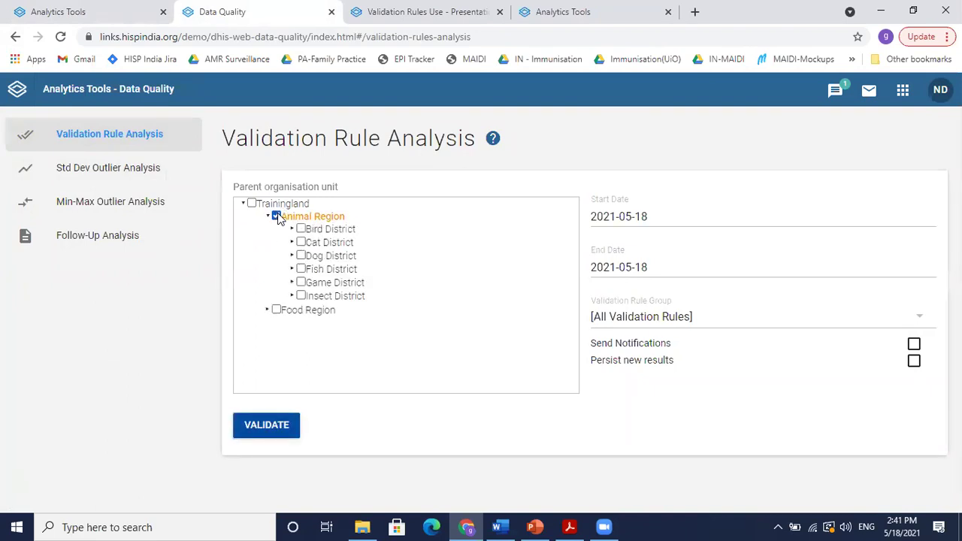
Step: Set the start date of the validation rule analysis to 2021-02-01
click(674, 225)
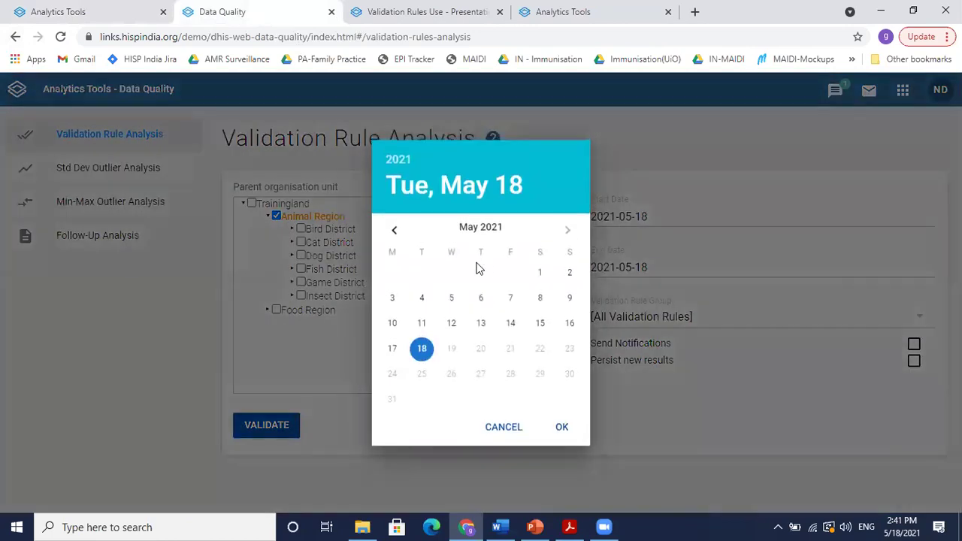
click(394, 243)
click(394, 242)
click(394, 243)
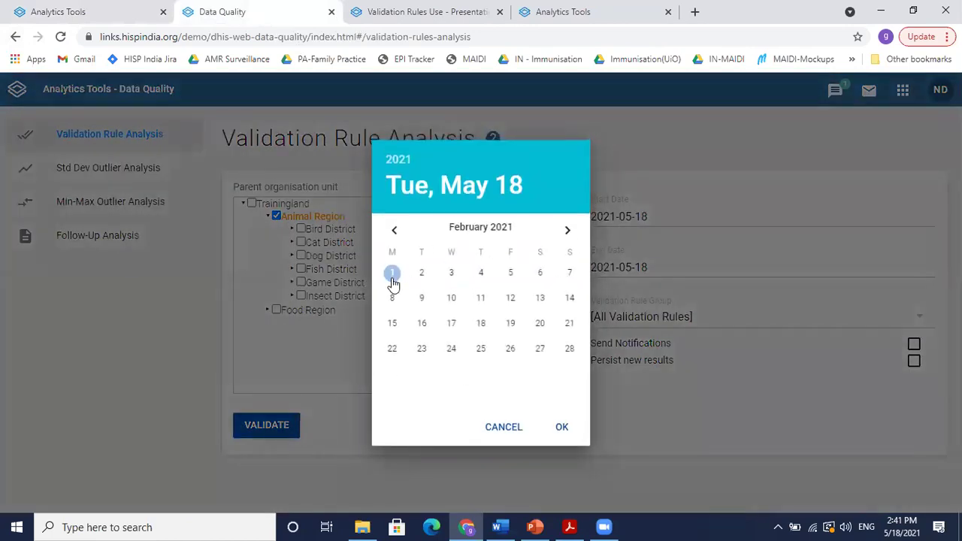
click(391, 273)
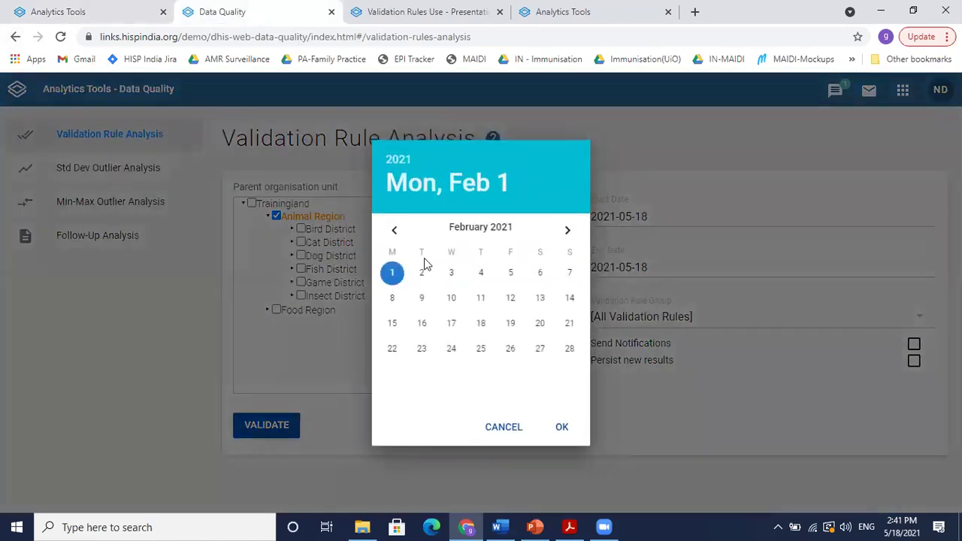
click(575, 412)
Step: Choose the Immunisation thresholds validation rule group and run the validation for Animal Region
click(694, 315)
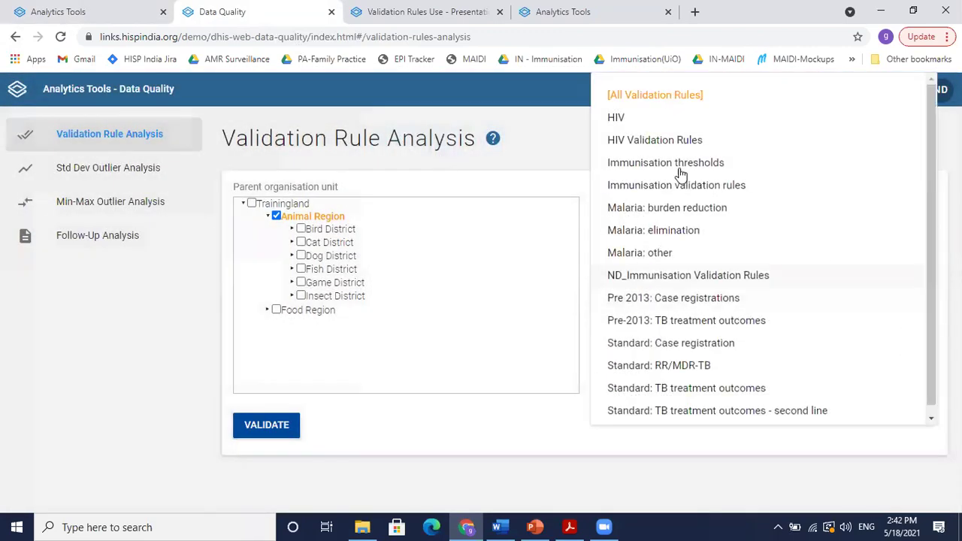
click(687, 163)
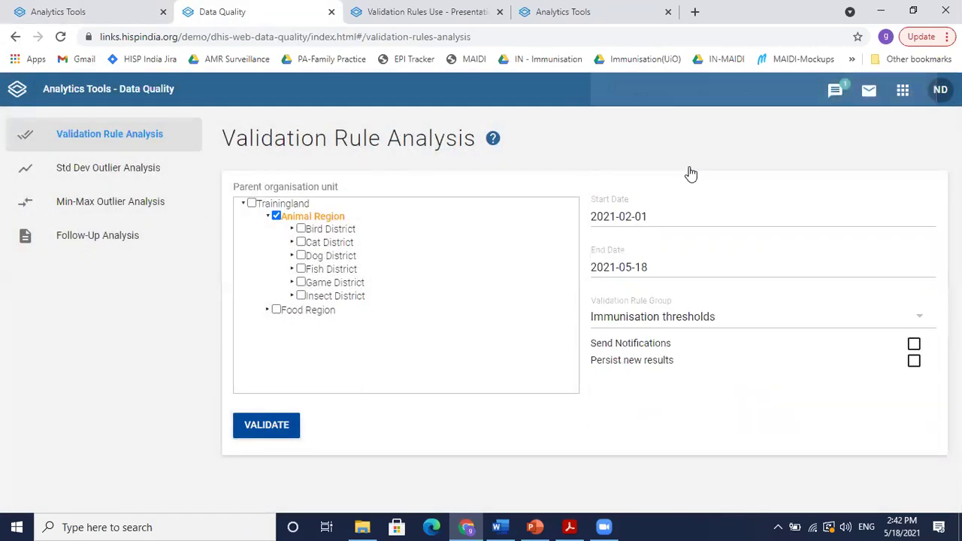
click(296, 439)
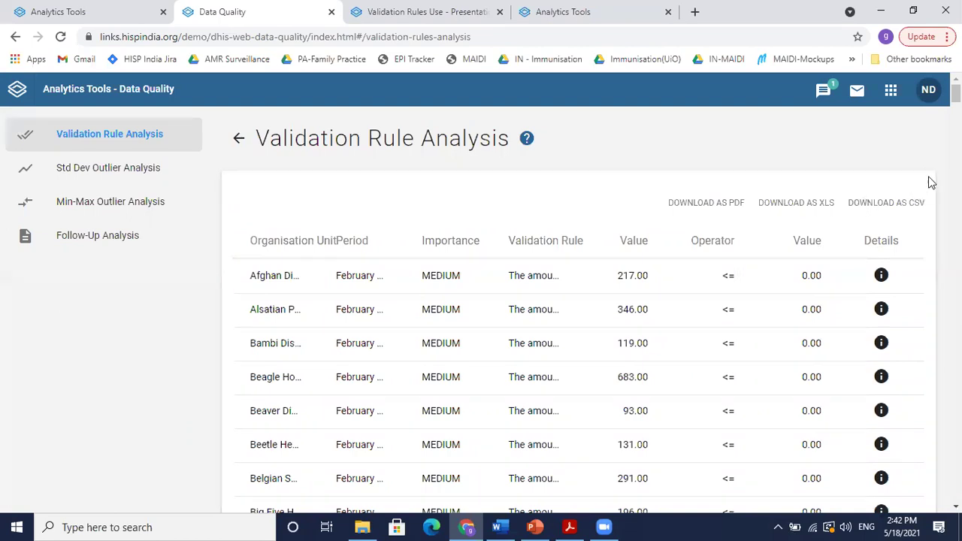
Step: Look through the Animal Region results and view the validation details of the April 2021 Knifefish row with the 704.00 threshold
scroll(955, 93, down, 5)
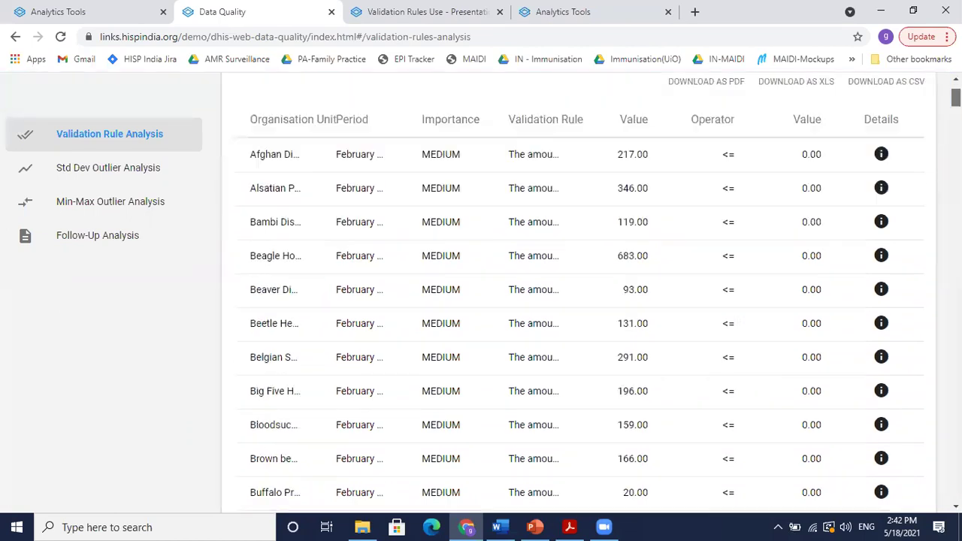
scroll(579, 290, down, 10)
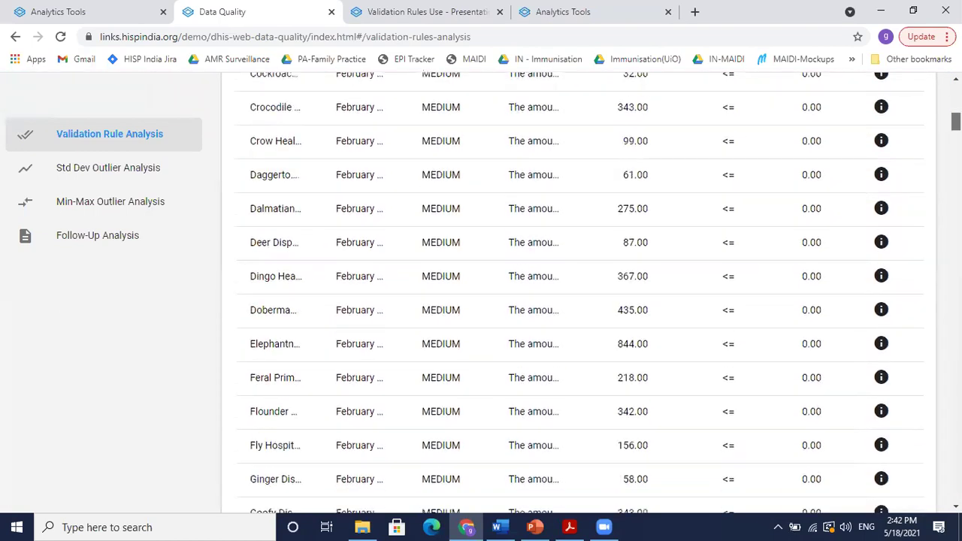
scroll(578, 293, down, 3)
scroll(578, 293, down, 14)
scroll(578, 293, down, 20)
scroll(578, 293, down, 20)
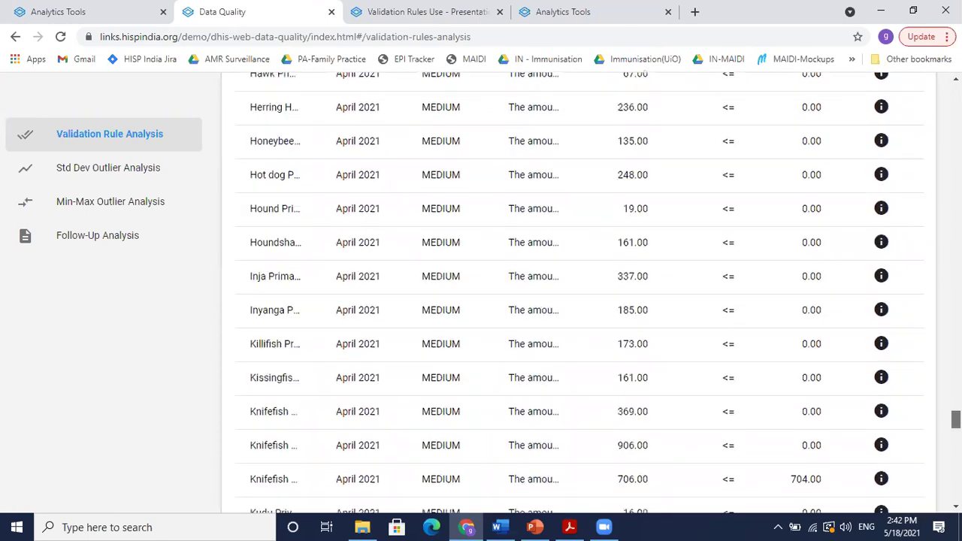
scroll(585, 316, down, 4)
scroll(585, 316, up, 1)
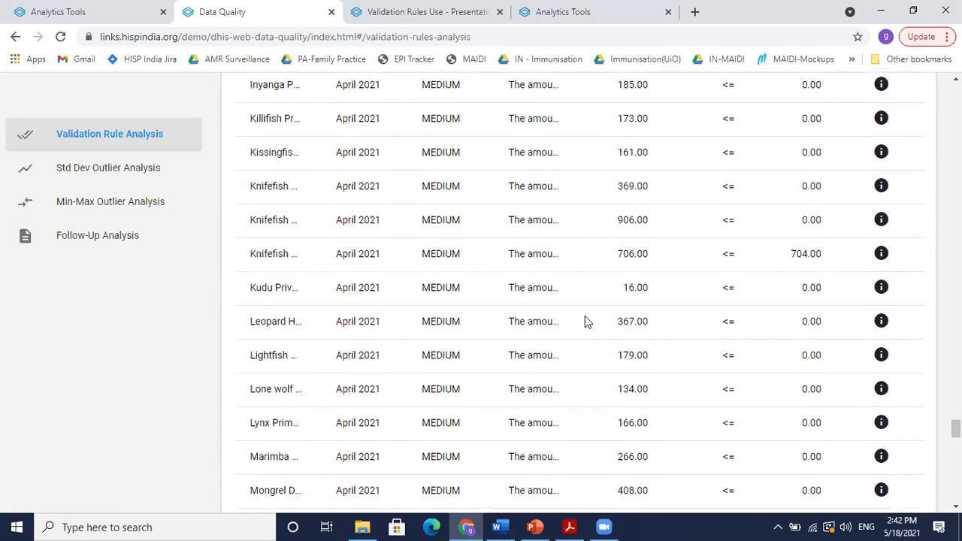
click(881, 254)
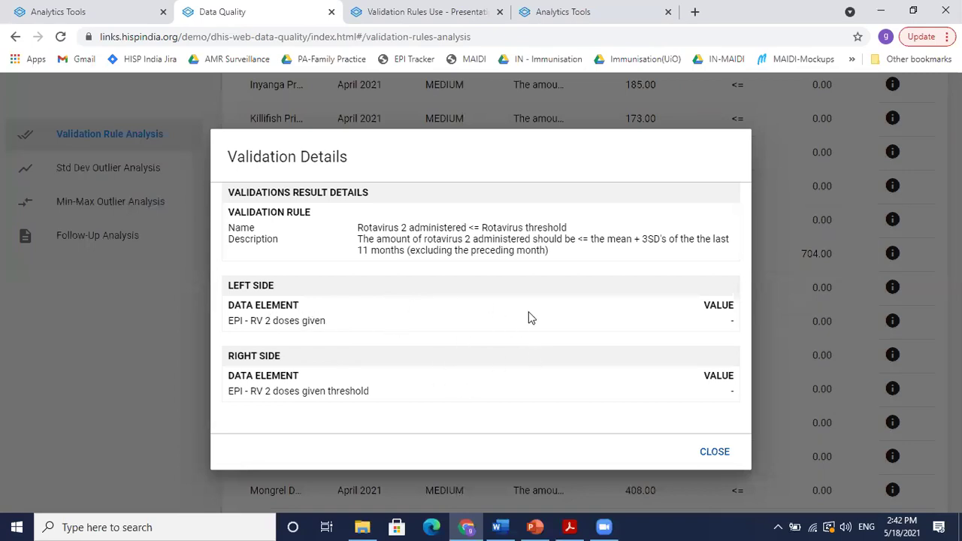
click(712, 459)
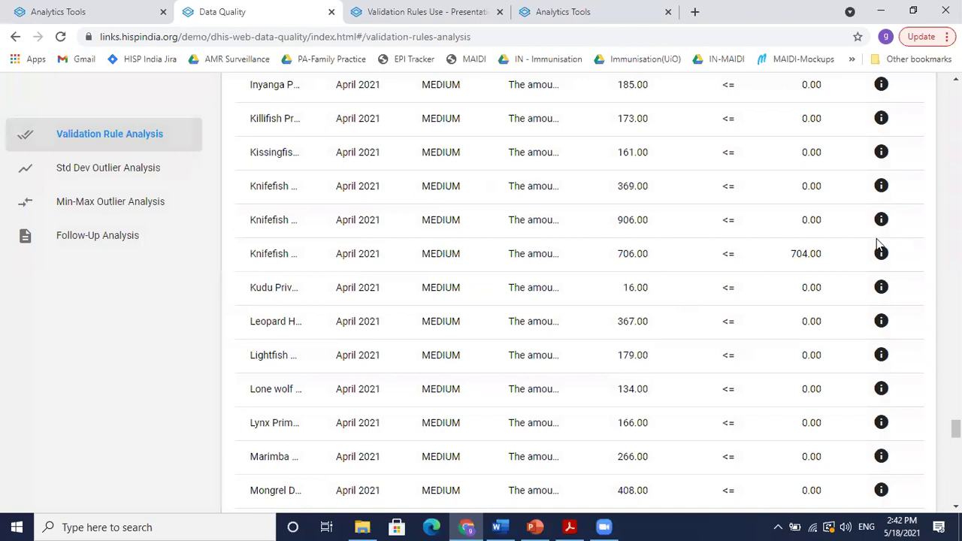
click(882, 256)
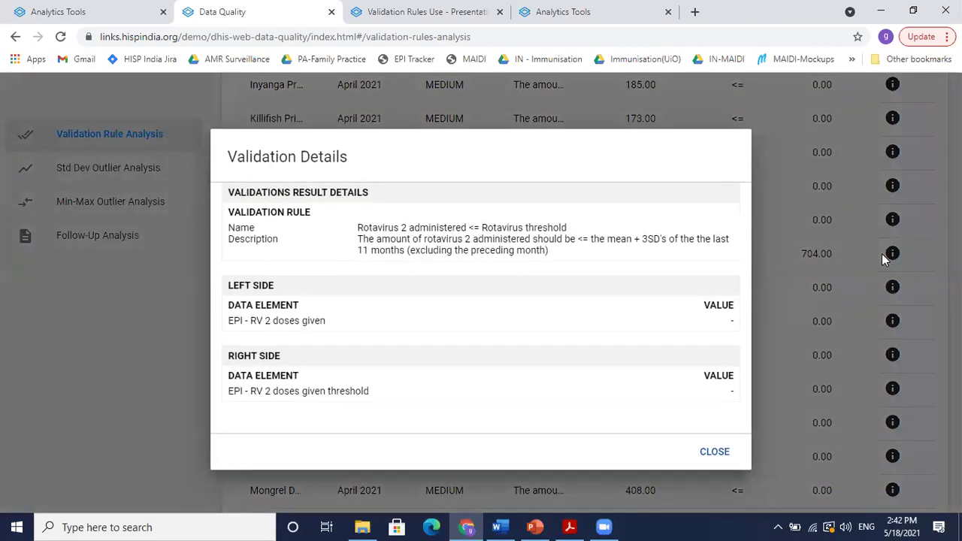
click(723, 452)
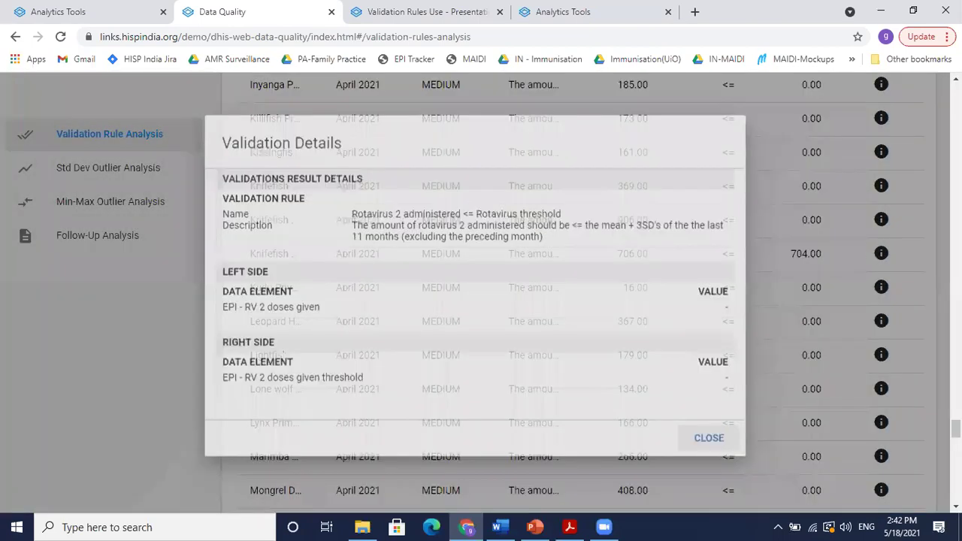
Step: Return to the analysis settings, validate Dessert District in Food Region instead, and review its results
drag(955, 428, 955, 502)
click(132, 128)
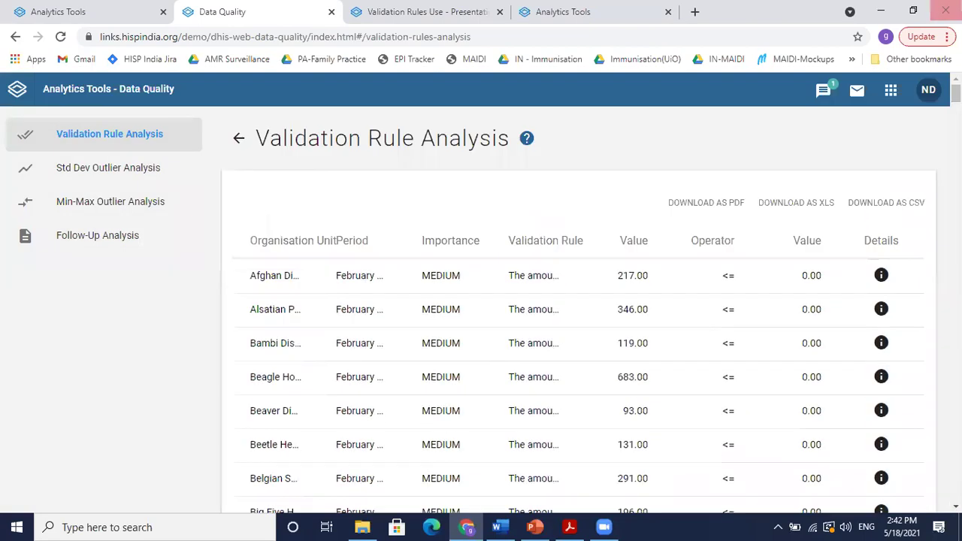
click(238, 139)
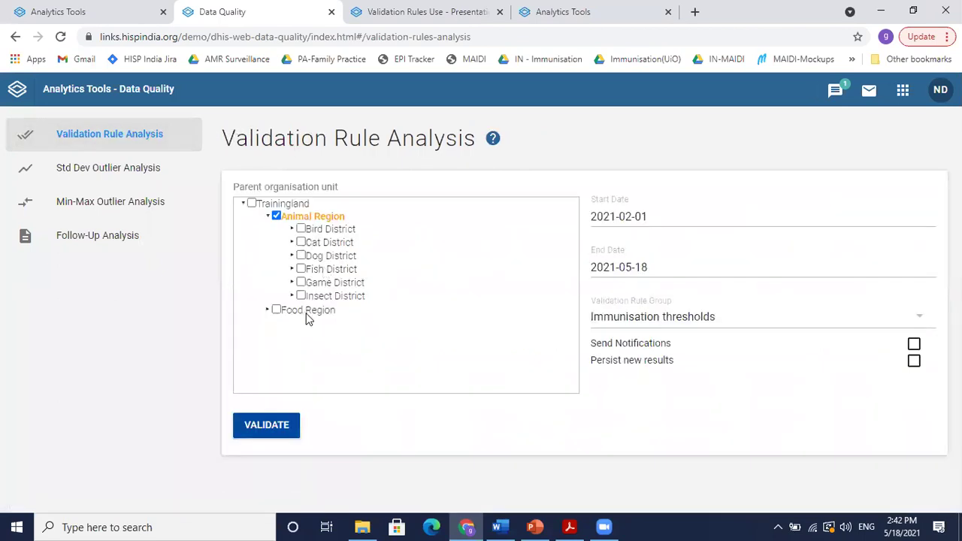
click(268, 310)
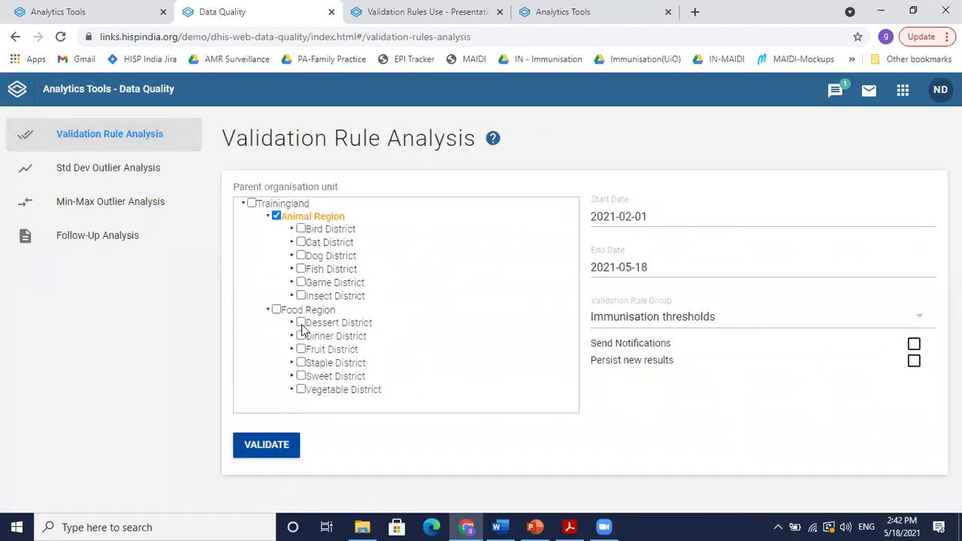
click(336, 323)
click(277, 444)
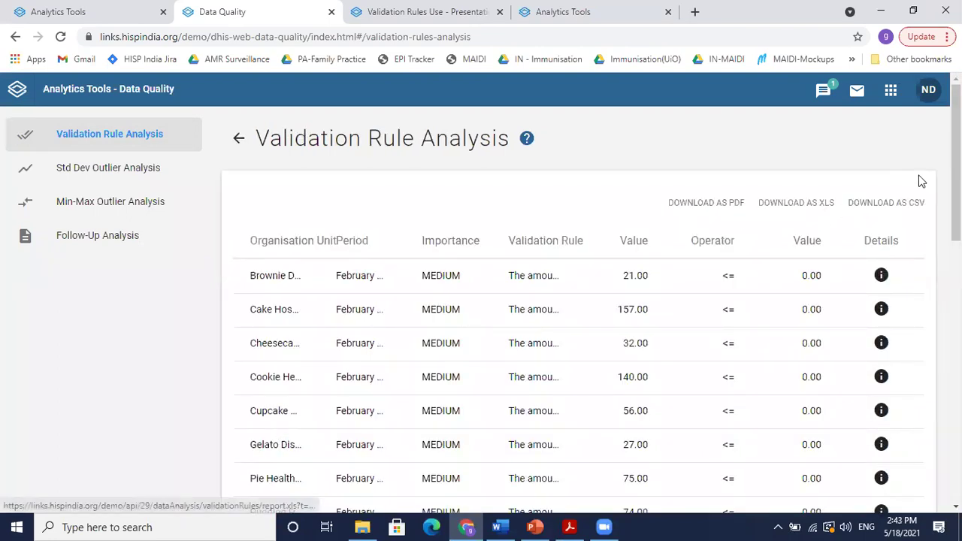
scroll(956, 166, down, 4)
scroll(578, 293, down, 6)
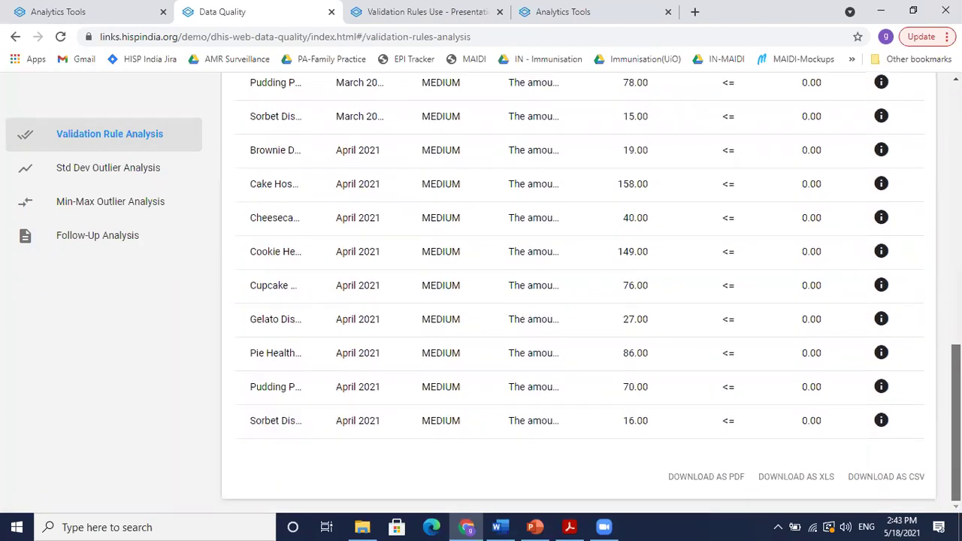
scroll(578, 293, up, 10)
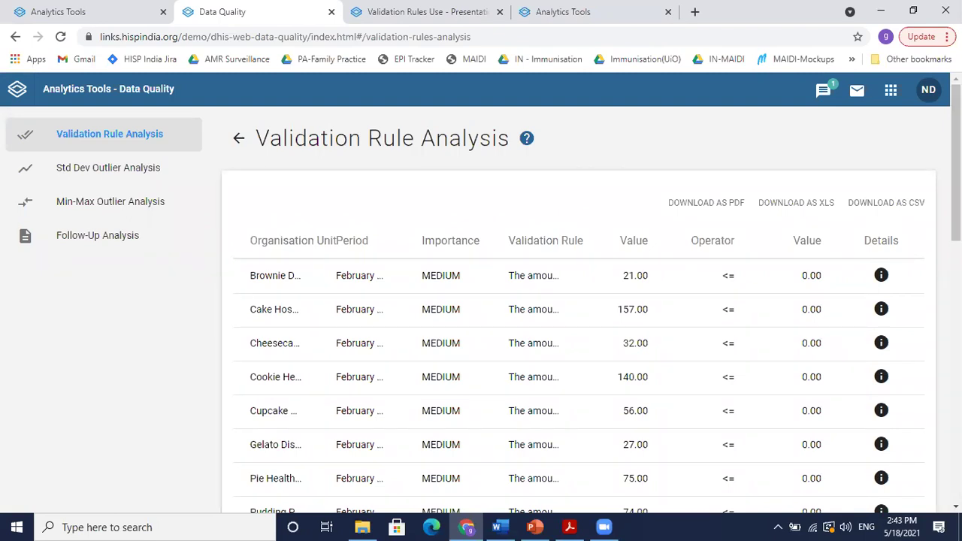
Step: Go back to the analysis settings and set the start date to 2020-12-01
click(231, 139)
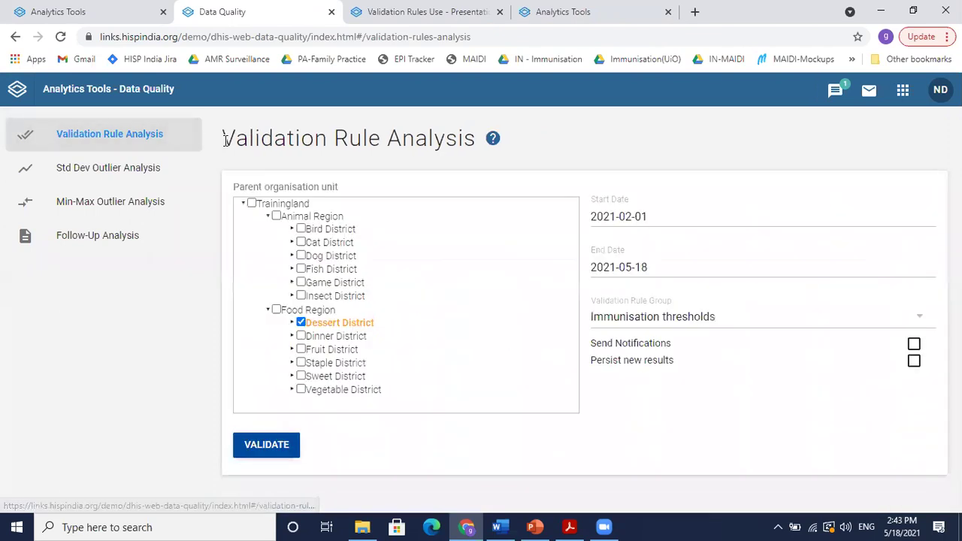
click(648, 224)
click(394, 230)
click(394, 230)
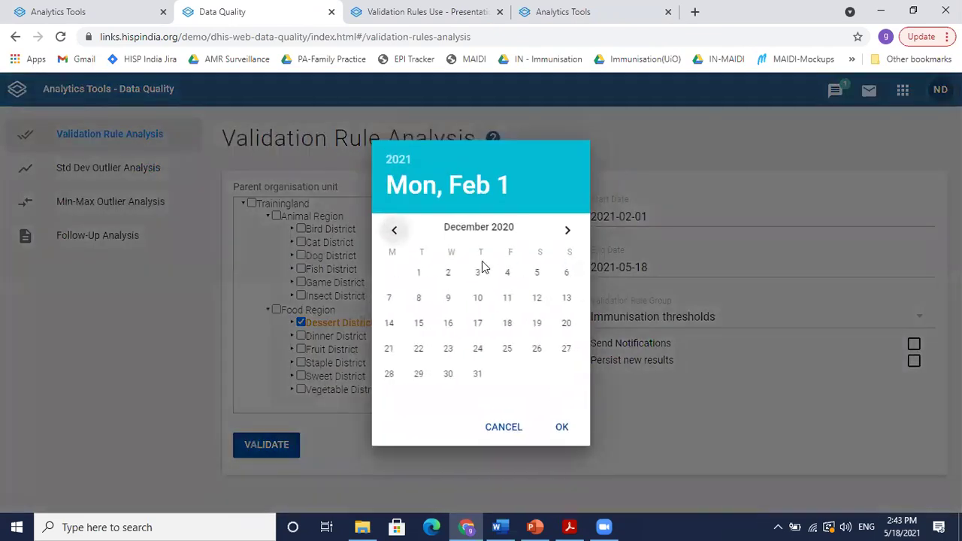
click(411, 275)
click(573, 428)
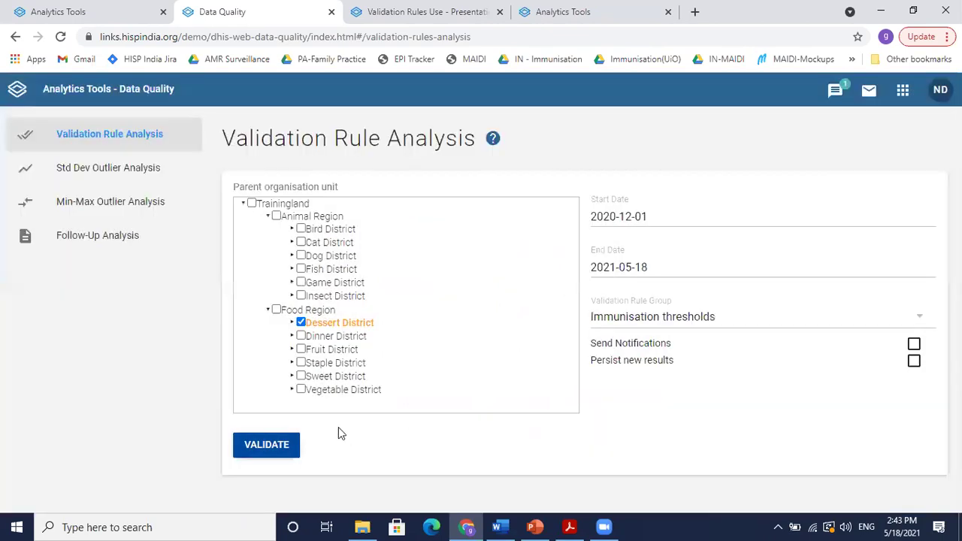
Step: Validate Animal Region with the extended period and view the details of the December Beagle row with the 700.00 threshold
click(268, 217)
click(276, 216)
click(267, 423)
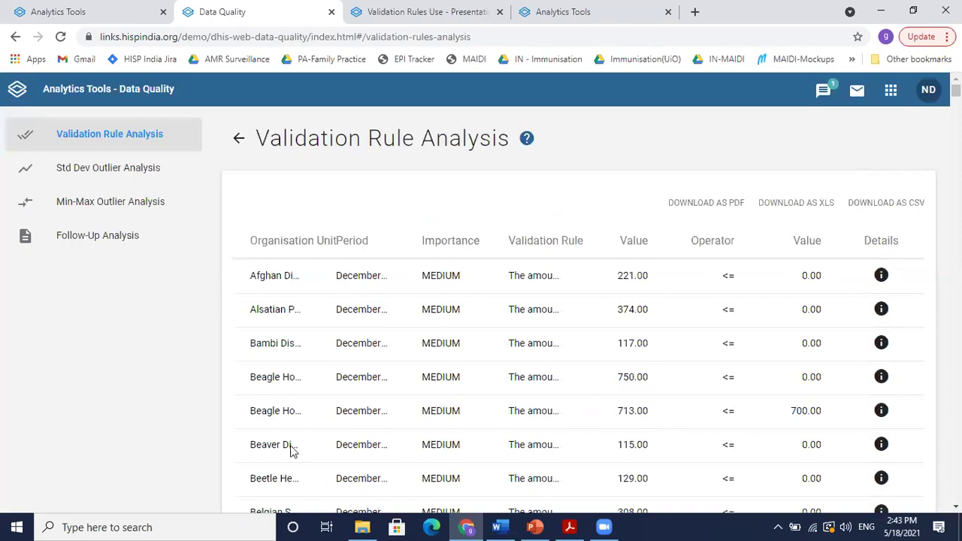
click(881, 411)
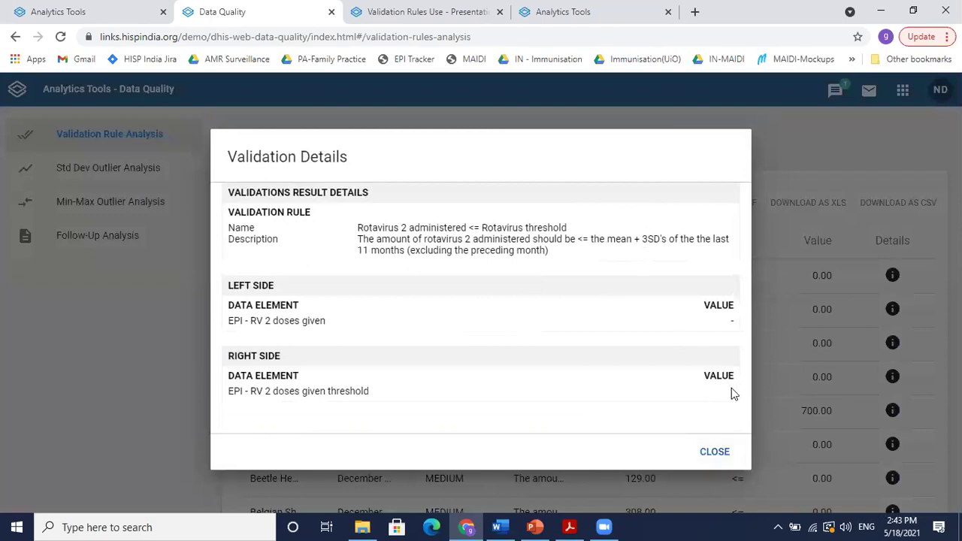
click(714, 463)
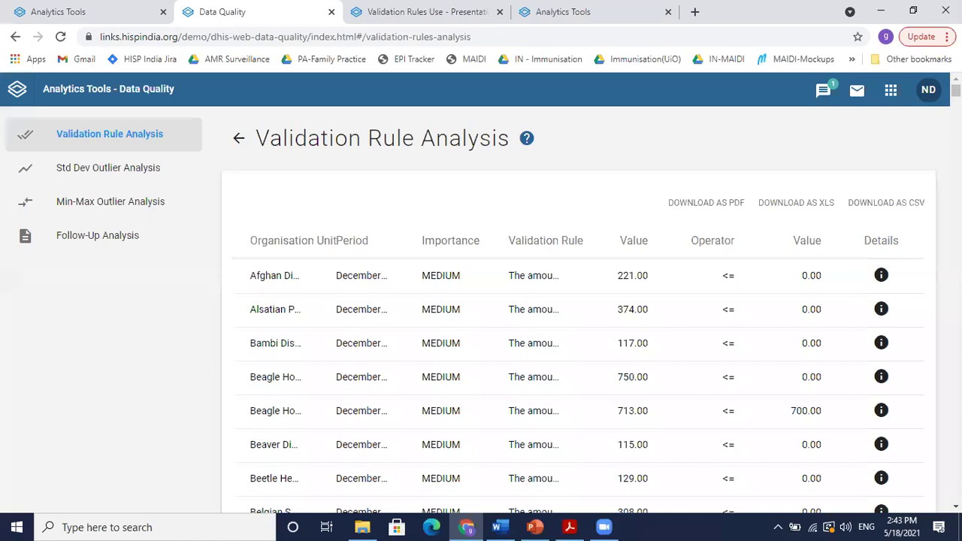
Step: Look through the December results for Animal Region and reopen the validation details of the Beagle row with the 700.00 threshold
scroll(578, 300, down, 4)
scroll(593, 270, down, 5)
scroll(556, 248, up, 10)
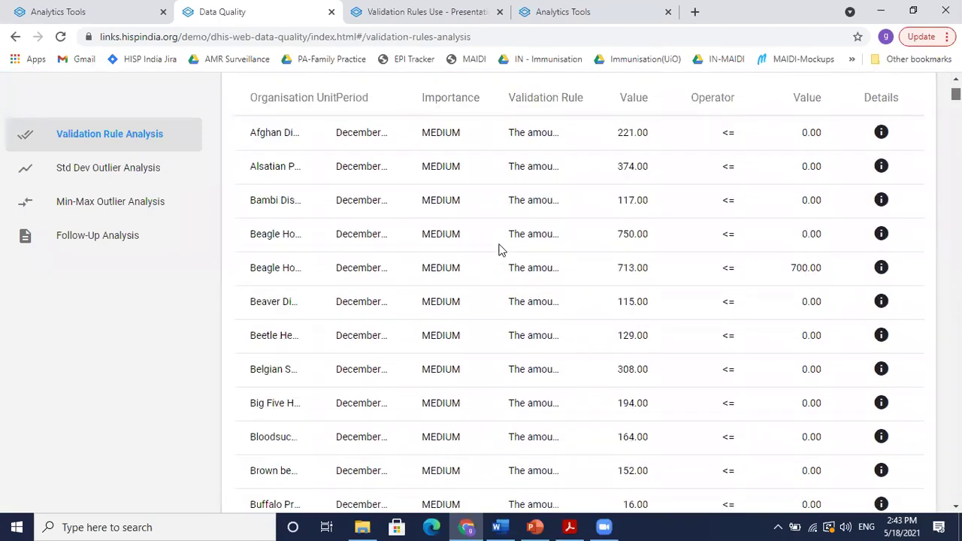
scroll(601, 251, down, 1)
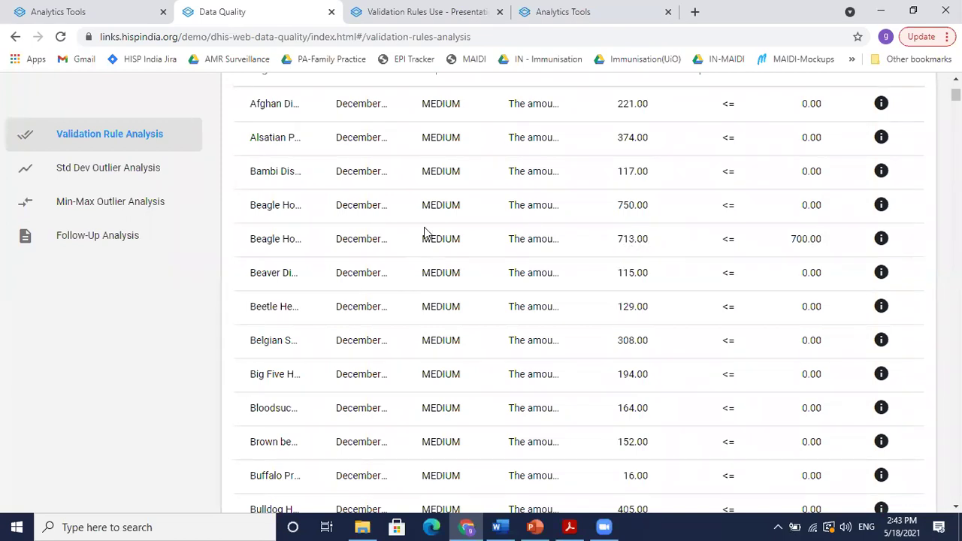
click(881, 239)
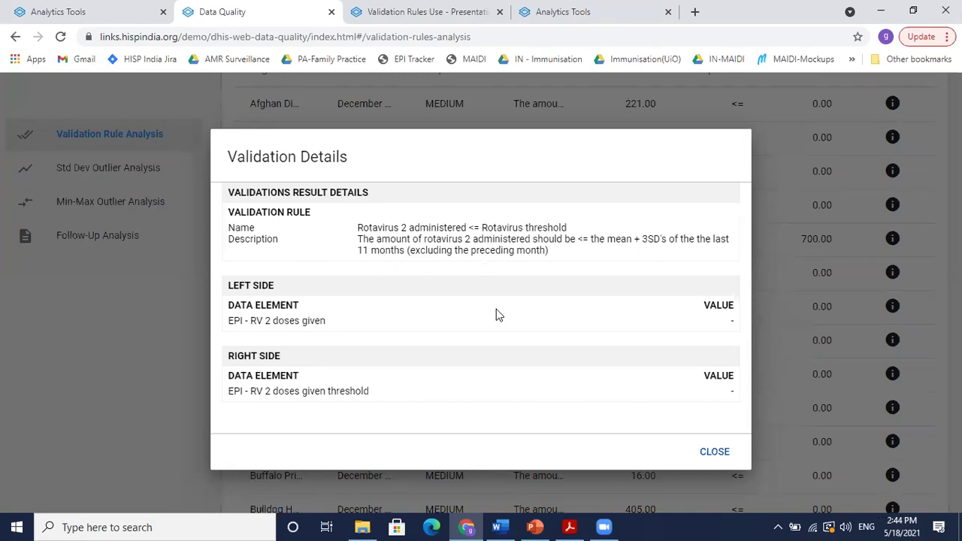
click(710, 452)
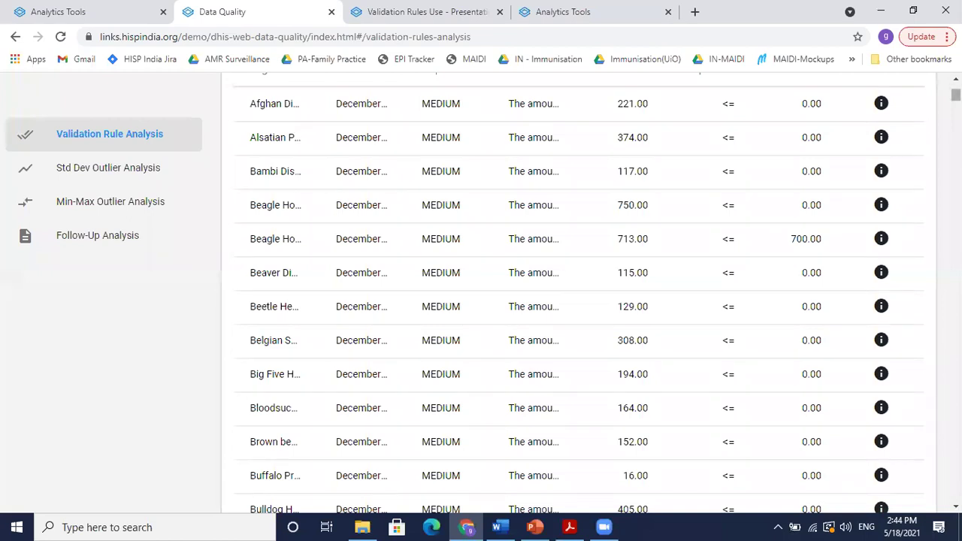
scroll(834, 183, down, 3)
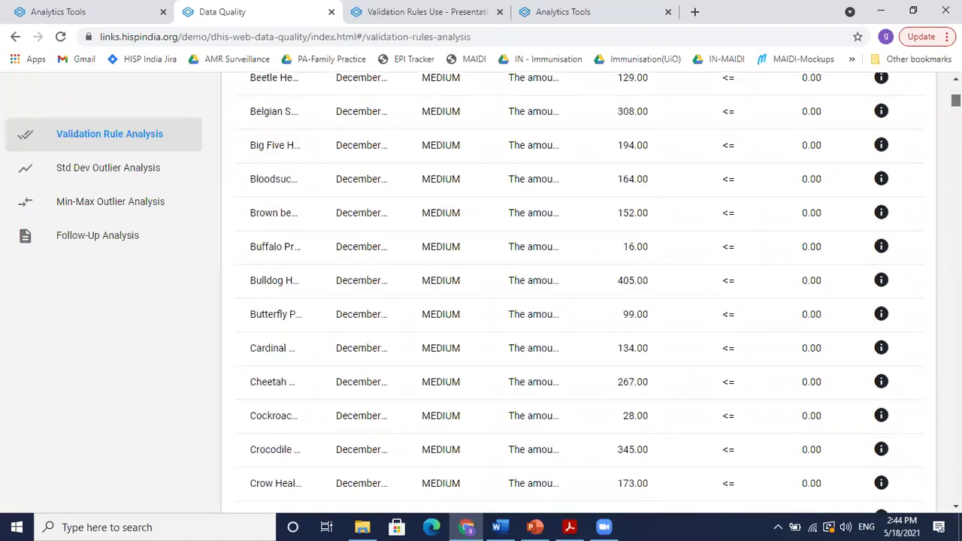
scroll(833, 183, up, 5)
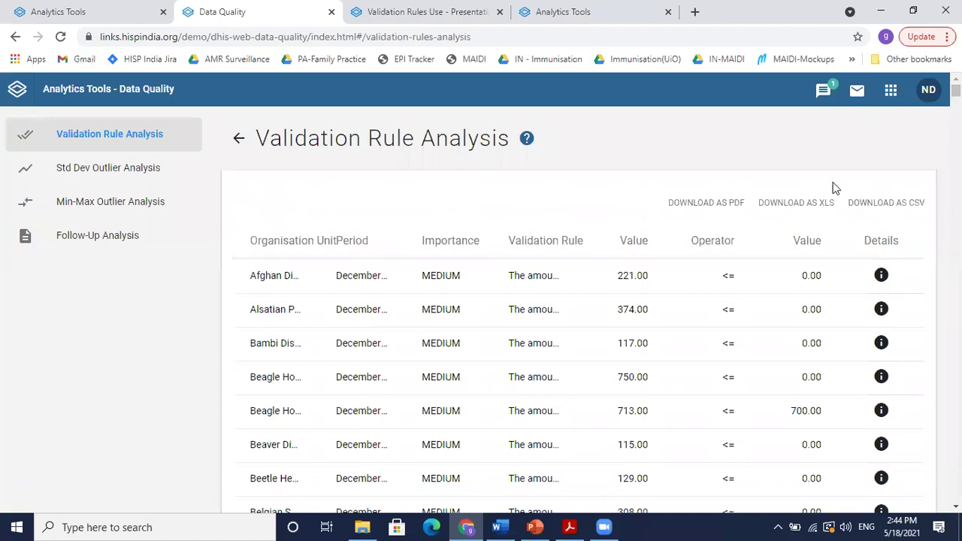
Step: Find the Maintenance app by searching for "main" and open its list of predictors
click(892, 92)
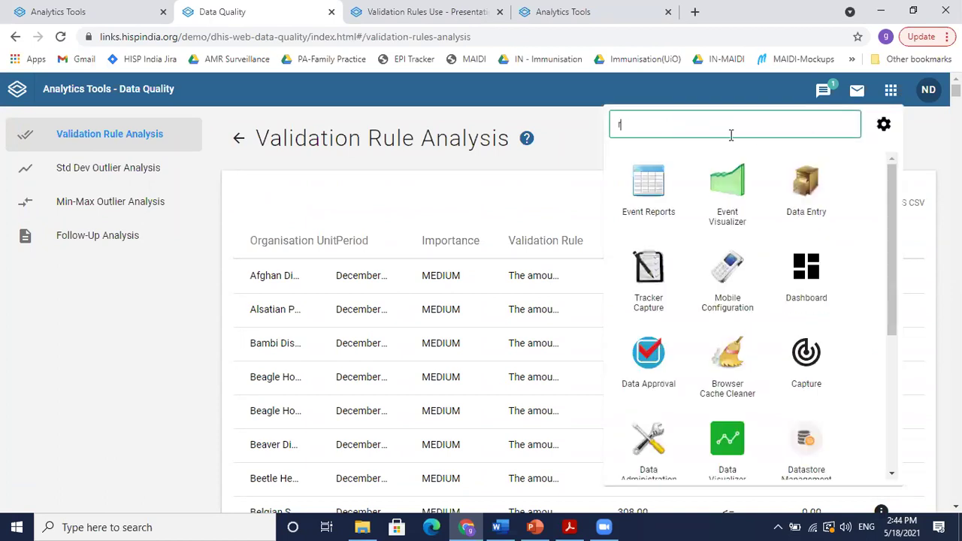
text(main)
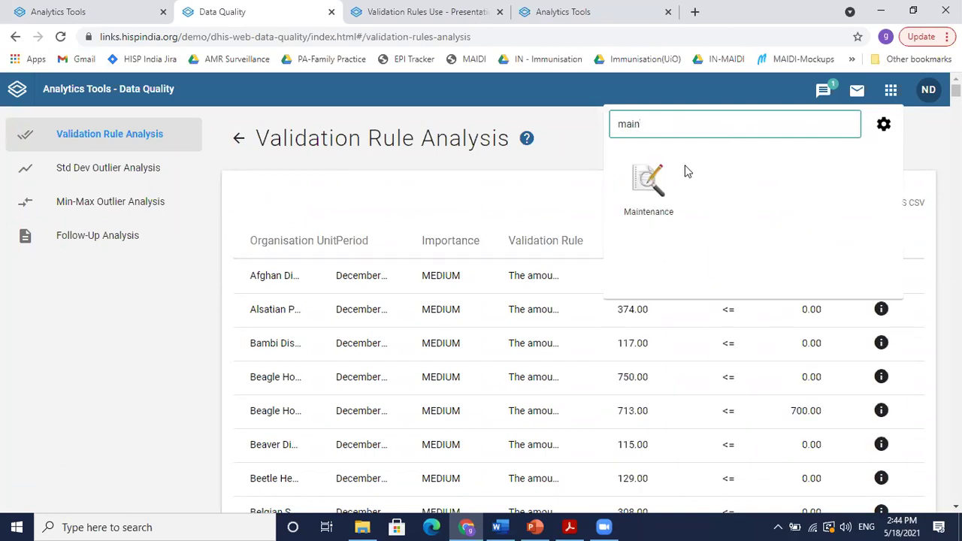
click(641, 173)
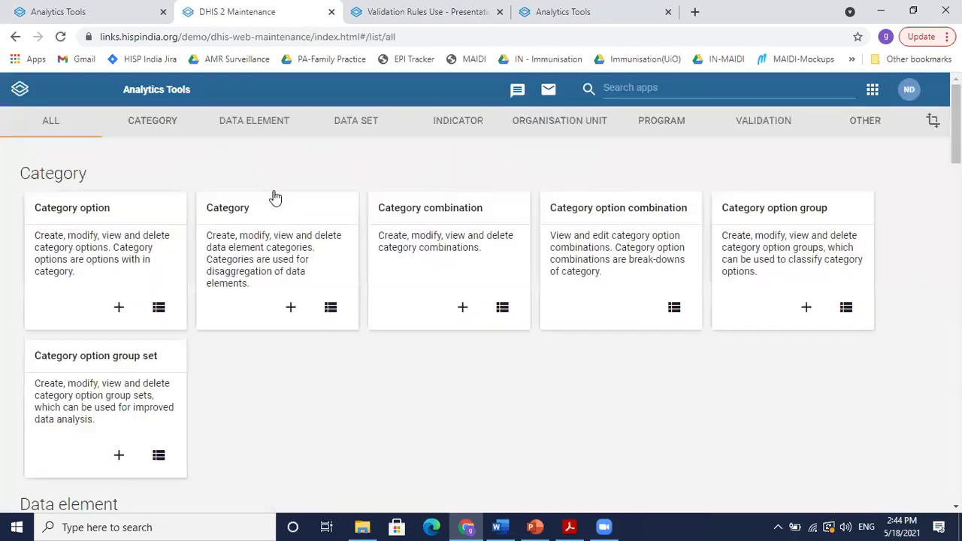
click(864, 120)
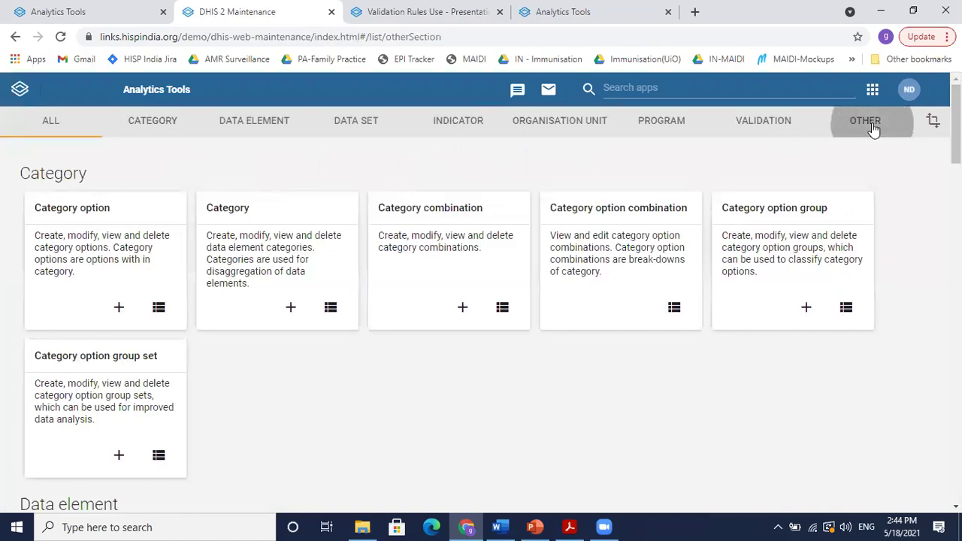
click(84, 379)
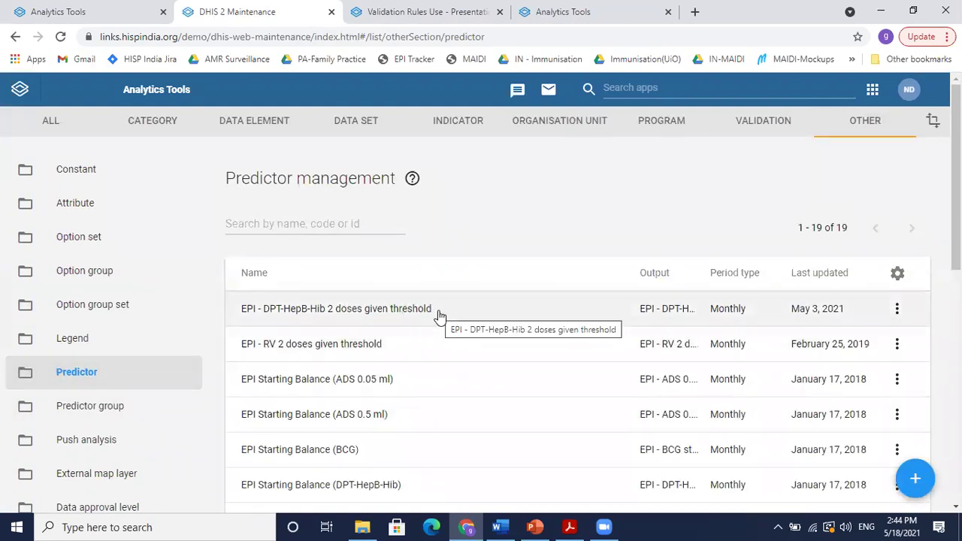
Step: Open the EPI - DPT-HepB-Hib 2 doses given threshold predictor and review its output, period type, organisation unit level and sample counts
click(396, 312)
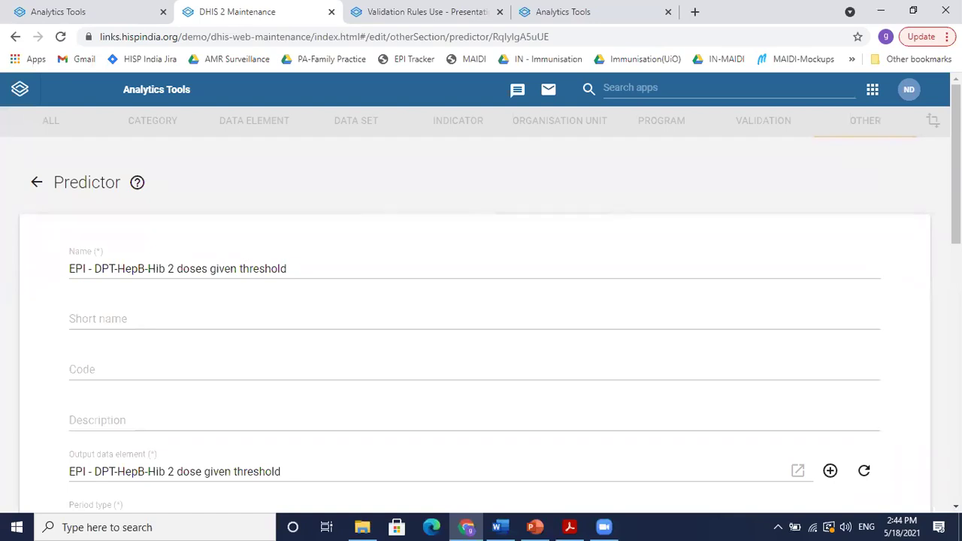
scroll(480, 323, down, 3)
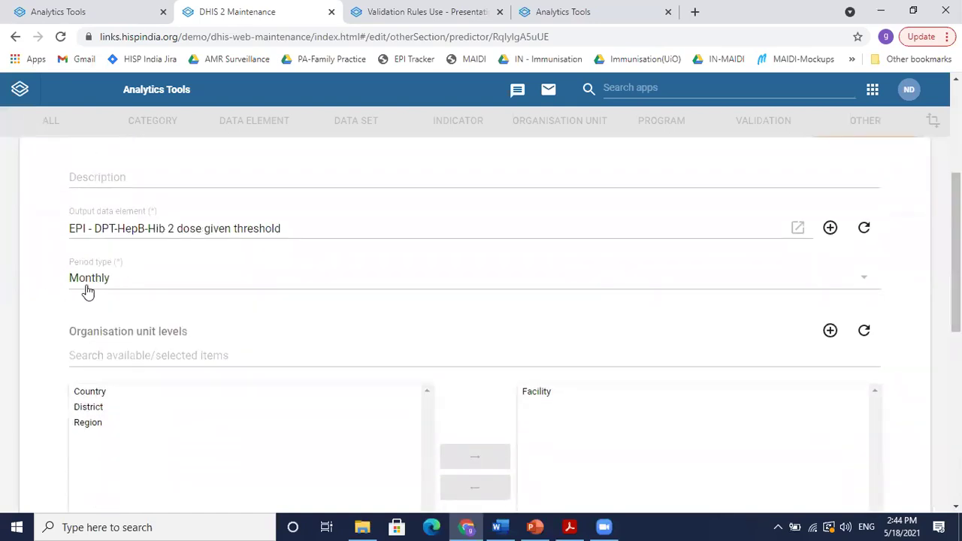
drag(955, 252, 955, 389)
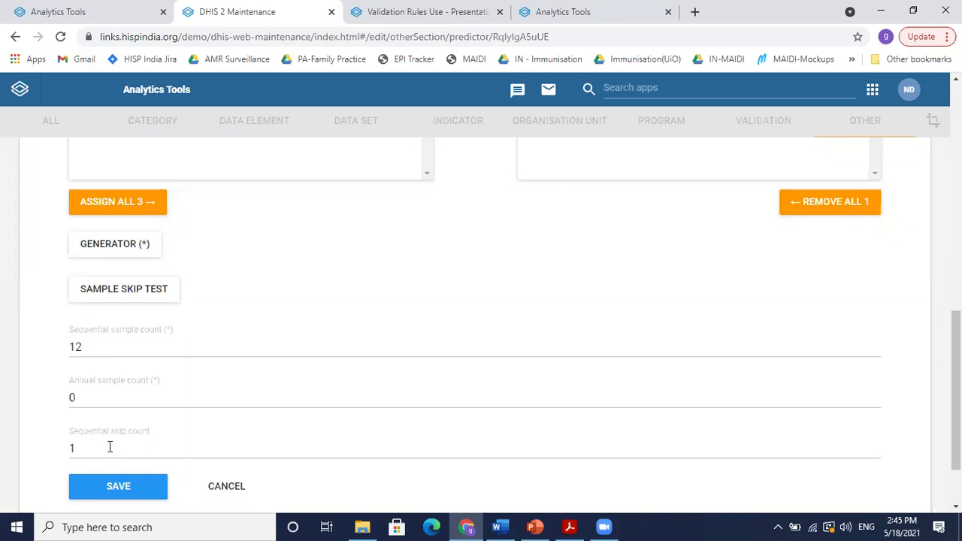
Step: Examine the predictor's generator expression and sequential skip count, and leave the predictor without saving
click(140, 244)
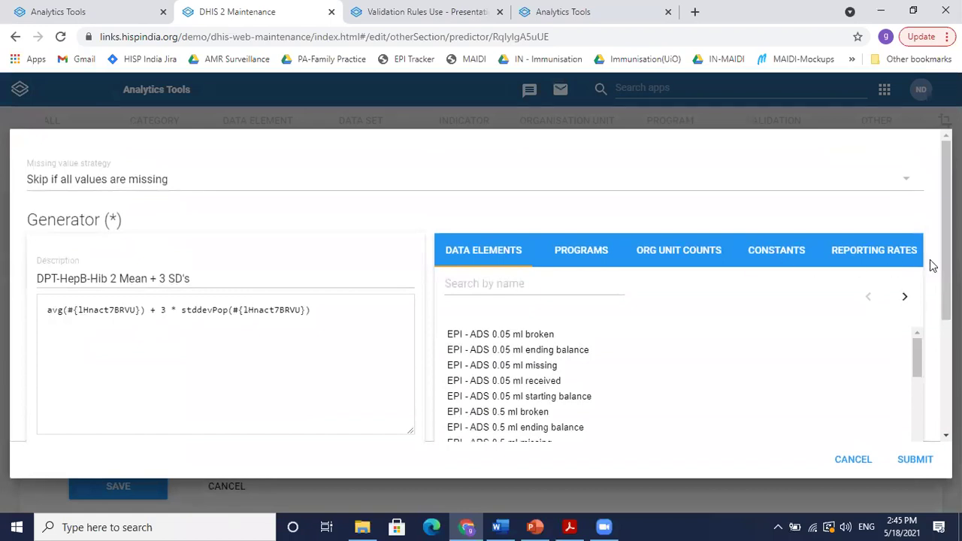
scroll(945, 225, down, 2)
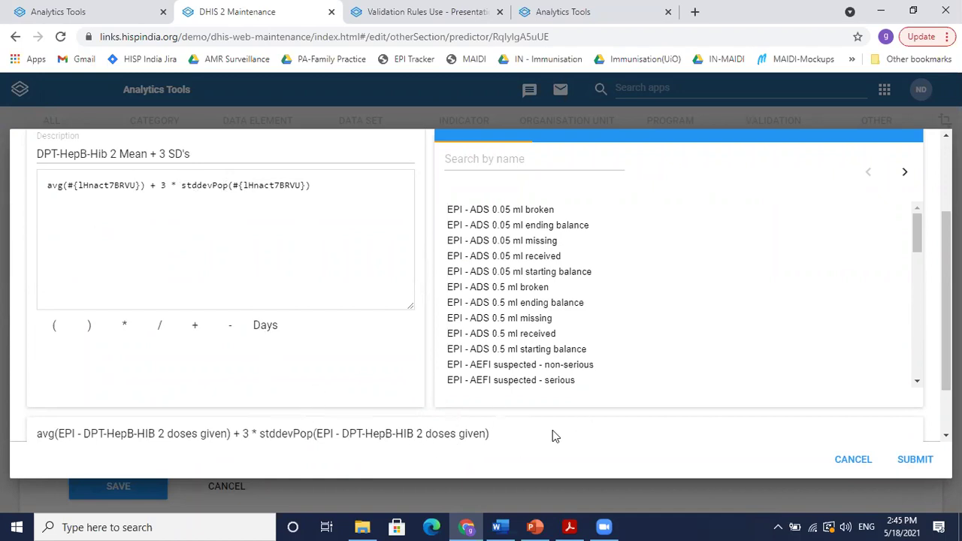
click(861, 464)
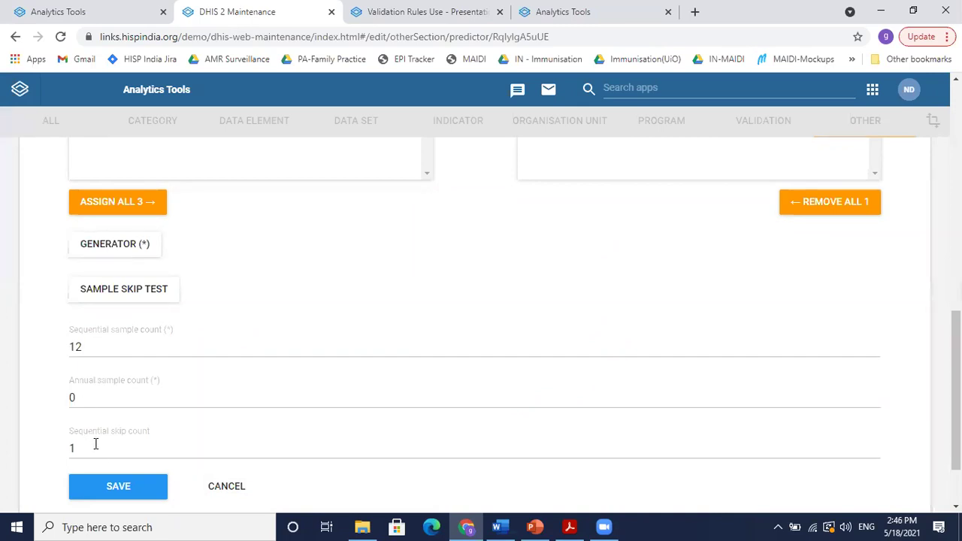
click(226, 489)
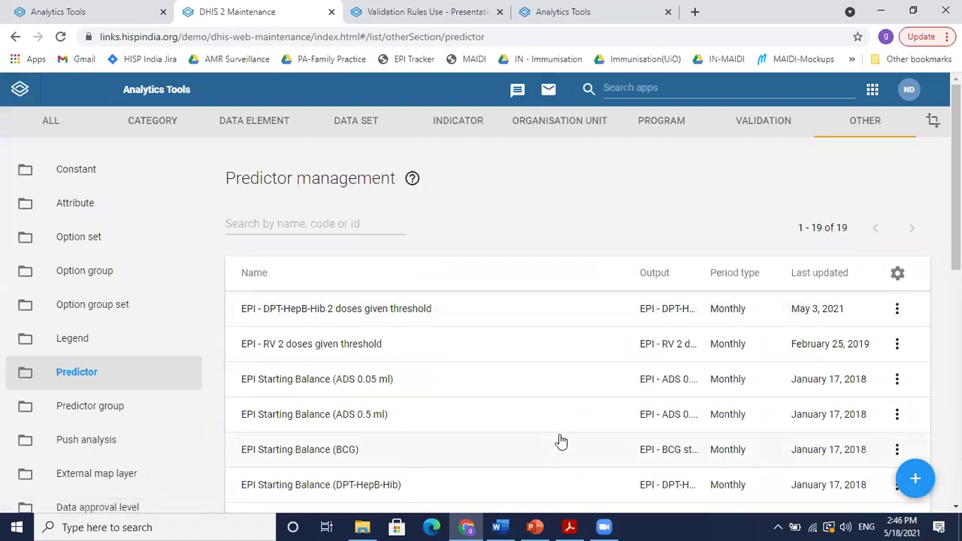
Step: Switch to the Learner's Guide PDF in Acrobat Reader and read from Exercise 4 through to the messages app section
click(569, 526)
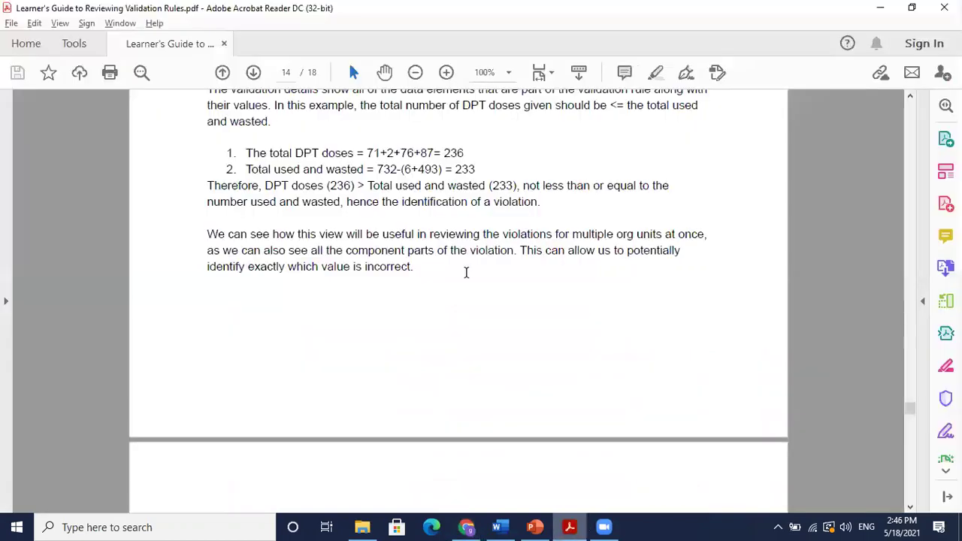
click(910, 508)
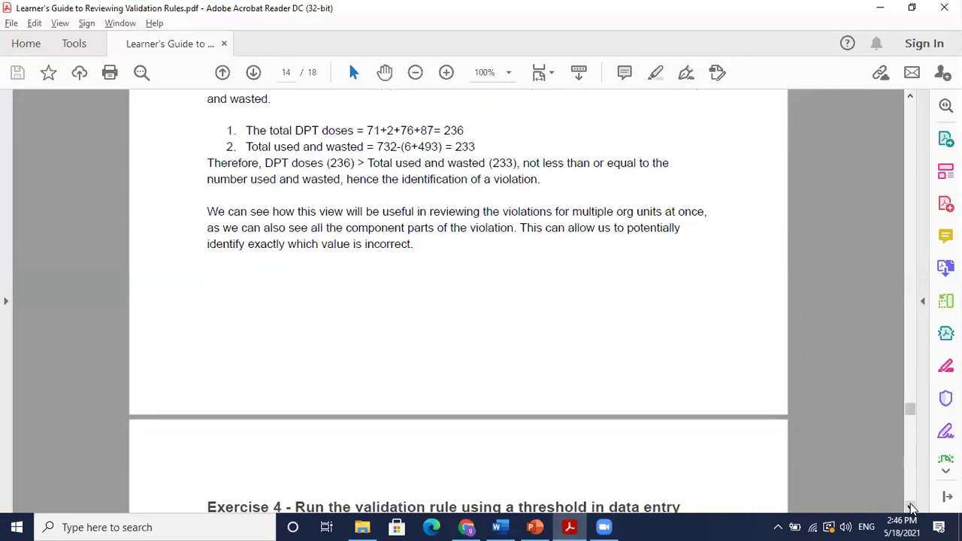
drag(910, 508, 910, 508)
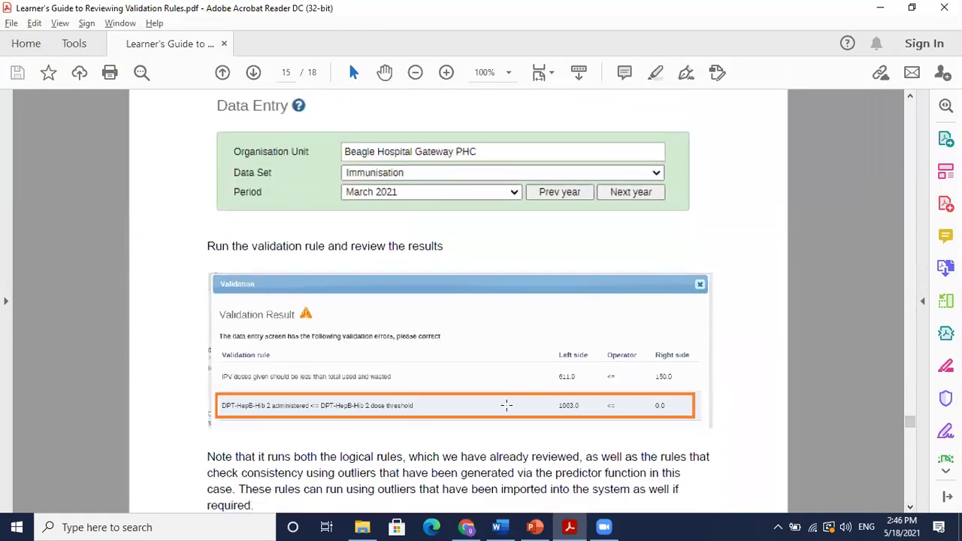
drag(911, 429, 912, 444)
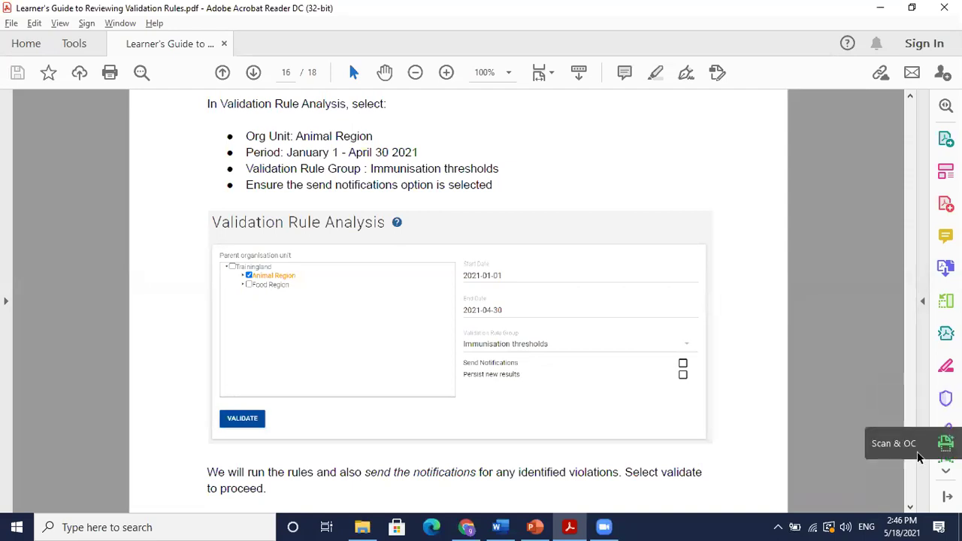
mouse_move(909, 444)
mouse_down()
mouse_move(912, 471)
mouse_move(910, 459)
mouse_up()
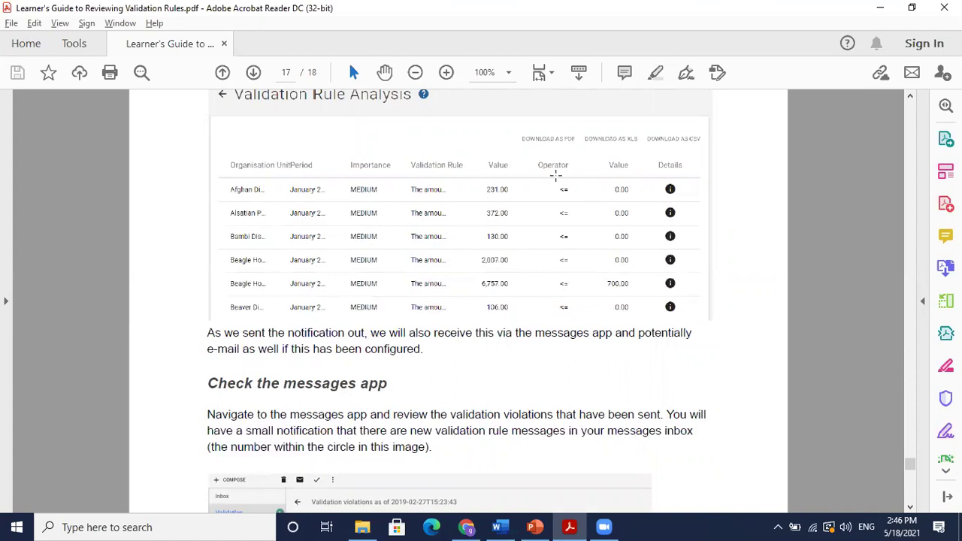
Step: Return to the browser and review the March 2021 Immunisation data entry form for Beagle Hospital Gateway PHC
key(alt+Tab)
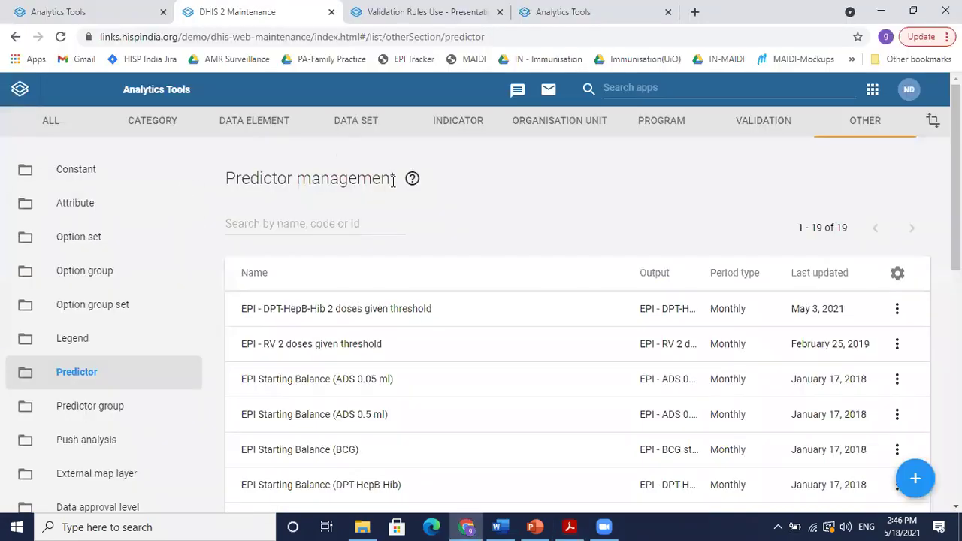
click(254, 118)
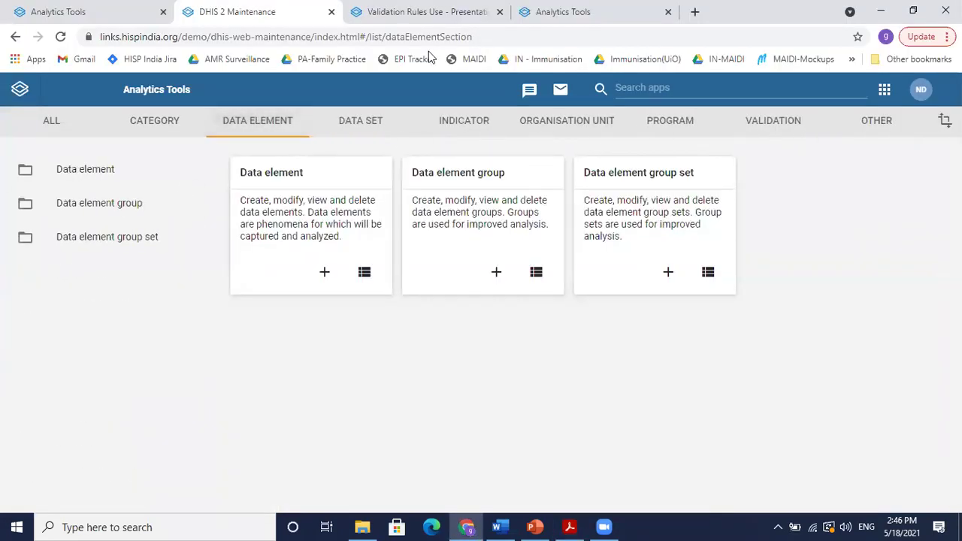
click(84, 9)
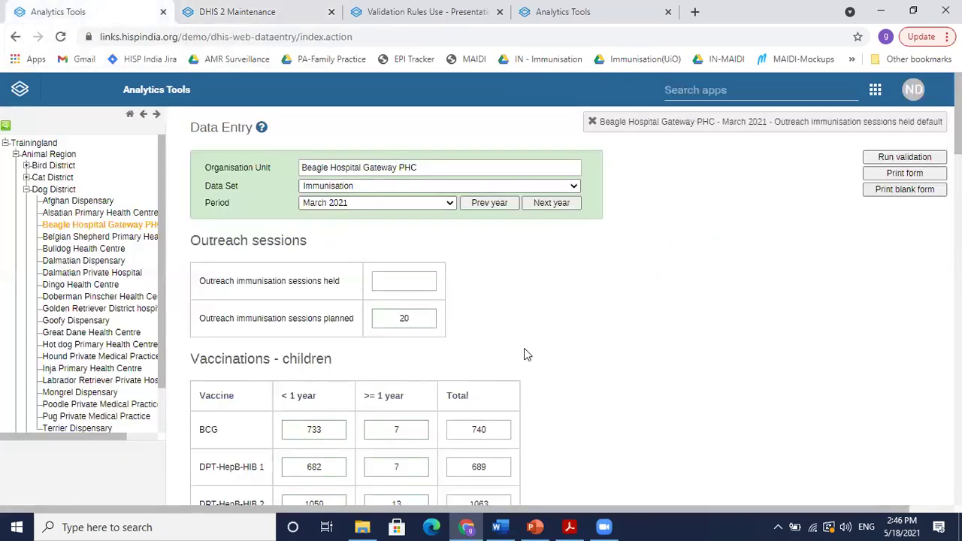
scroll(526, 350, down, 1)
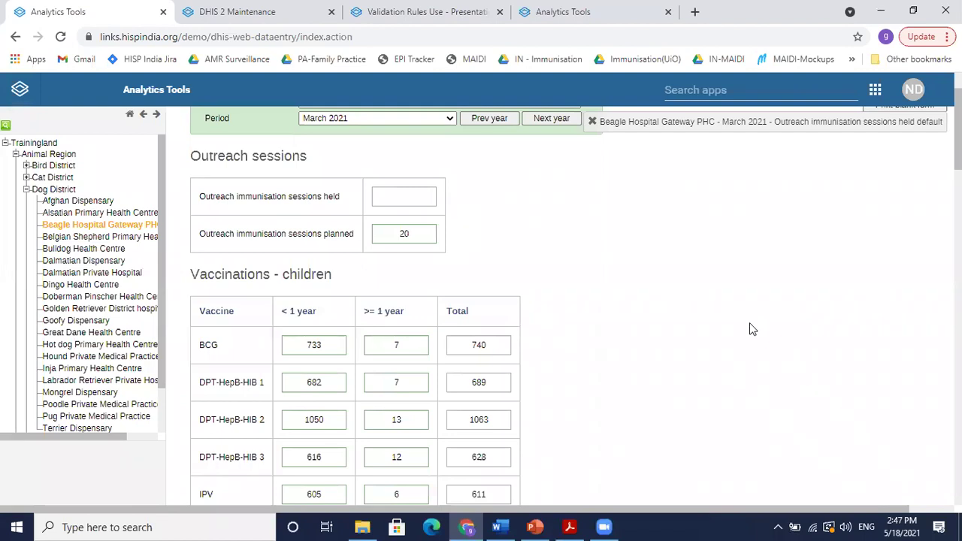
Step: Switch to the agenda in Word, check the remaining Day 1 sessions, and return to the data entry form in the browser
click(496, 527)
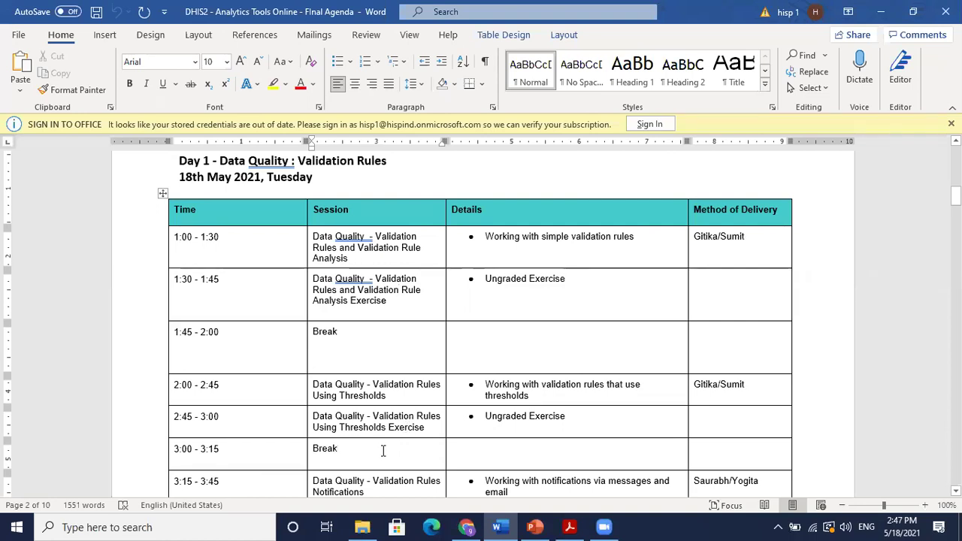
scroll(382, 450, down, 5)
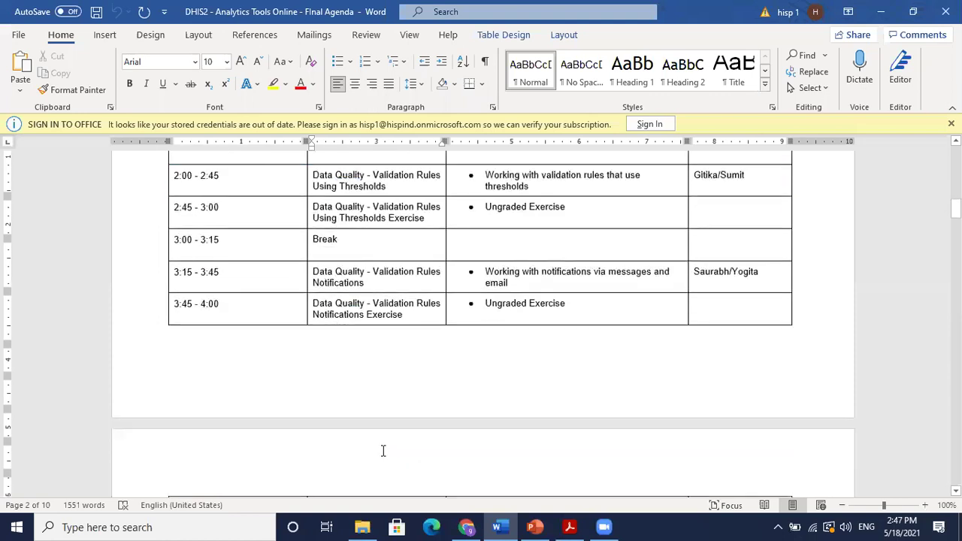
key(Up)
key(Up)
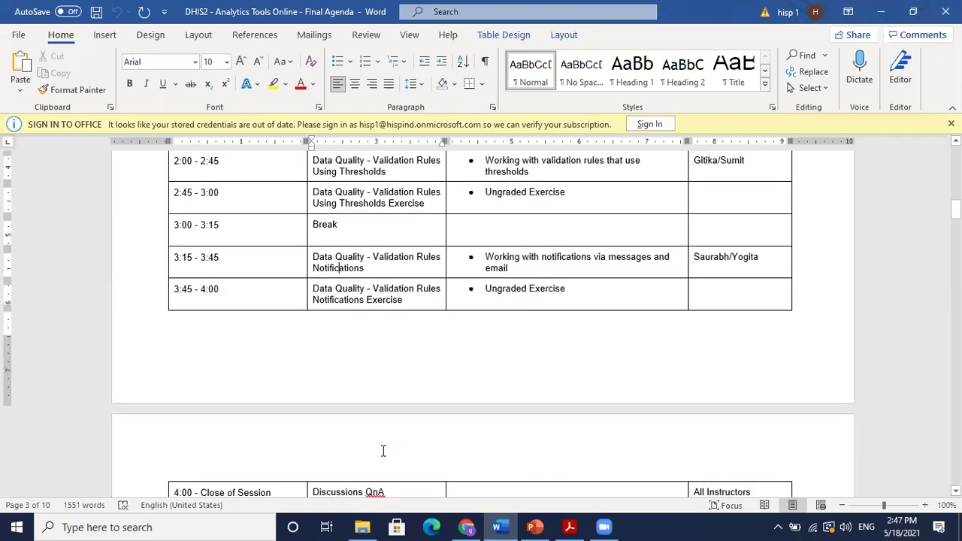
key(alt+Tab)
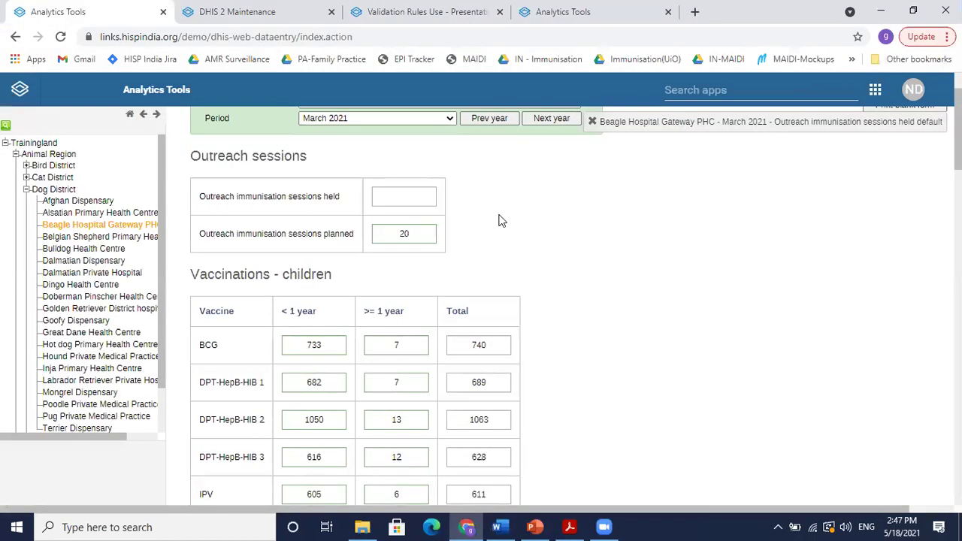